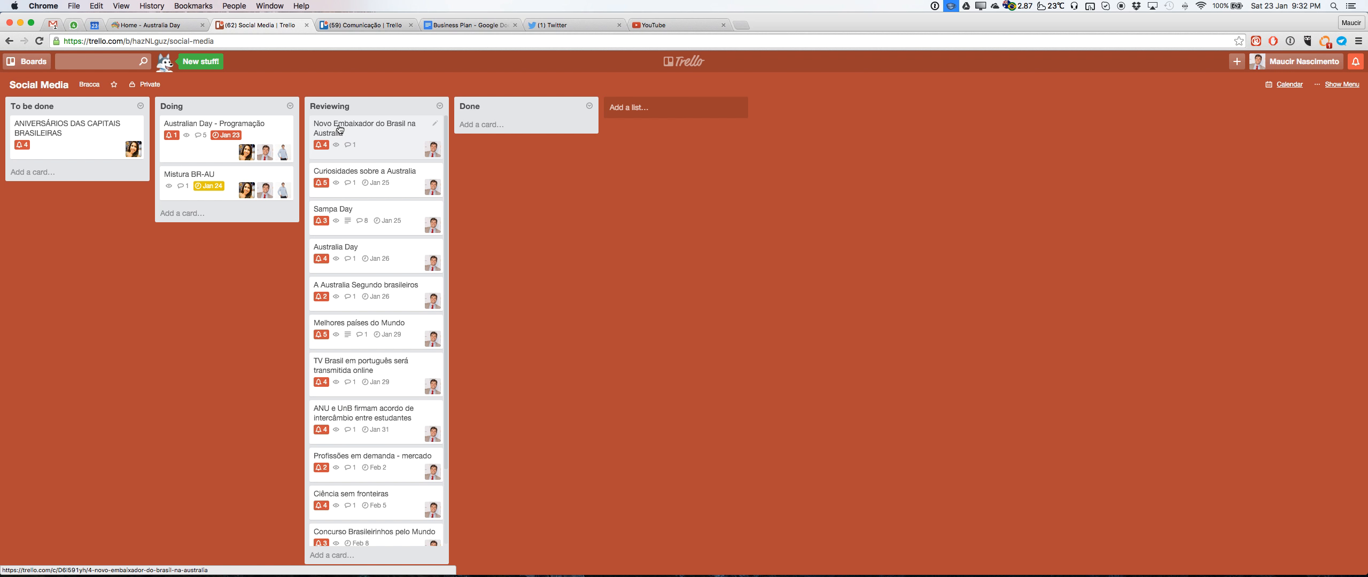
Step: Examine the details and activity of the Novo Embaixador do Brasil na Australia card in the Reviewing list, and return to the board
{"action": "left_click", "coordinate": [339, 129]}
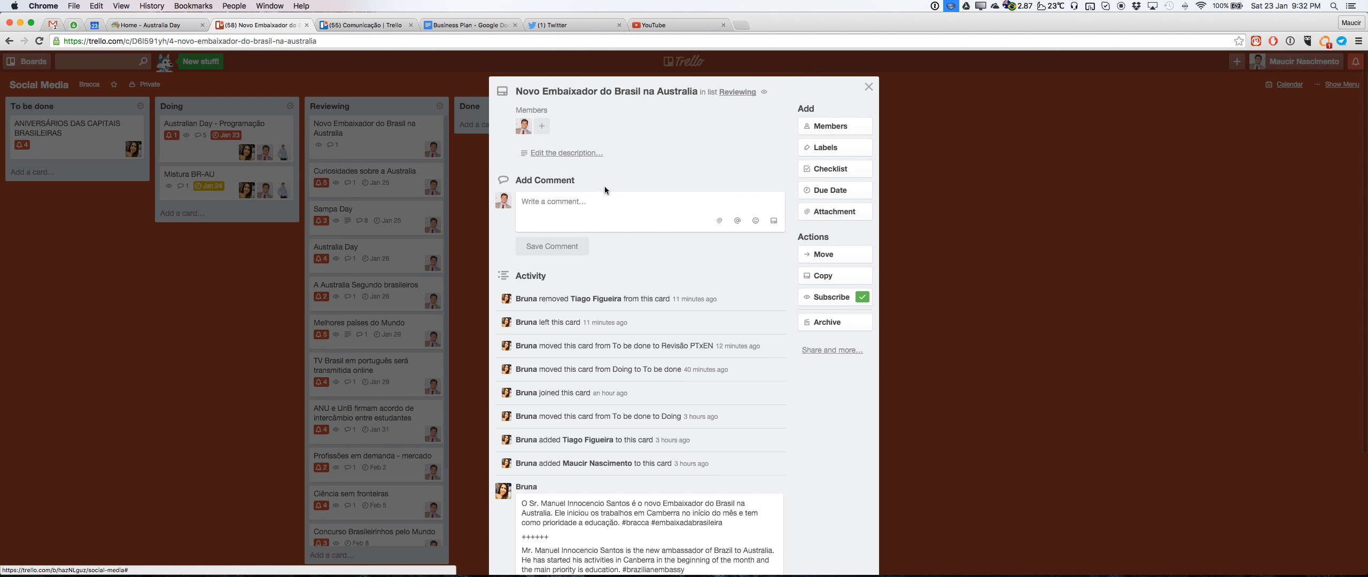
{"action": "left_click", "coordinate": [869, 87]}
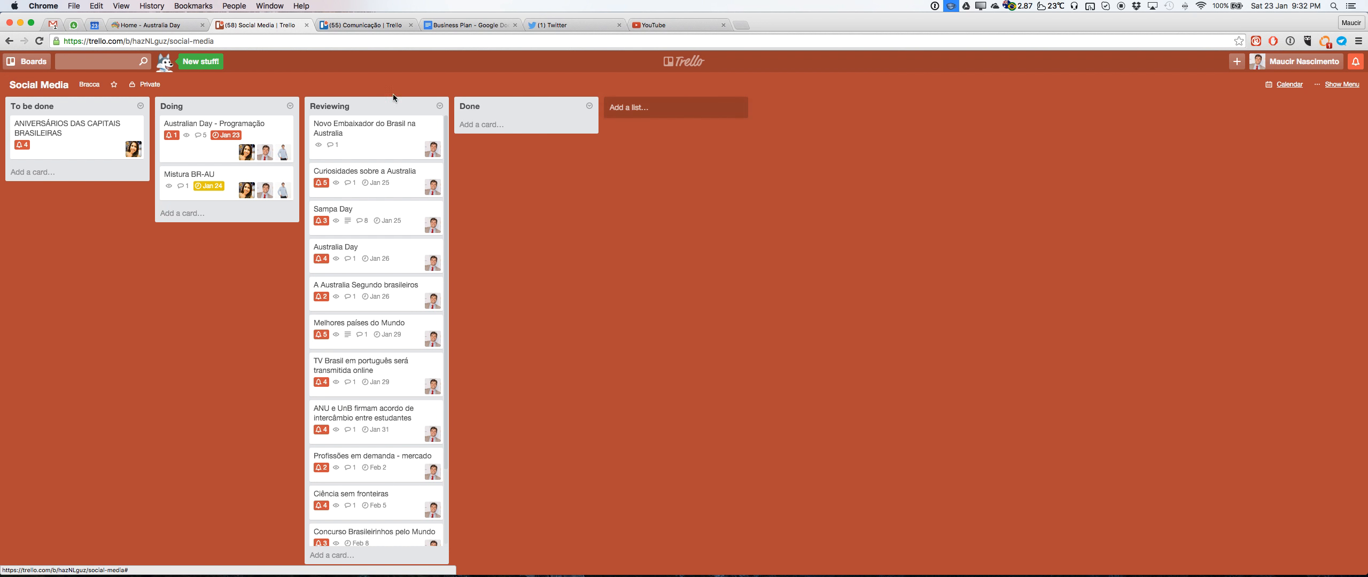
{"action": "left_click", "coordinate": [408, 144]}
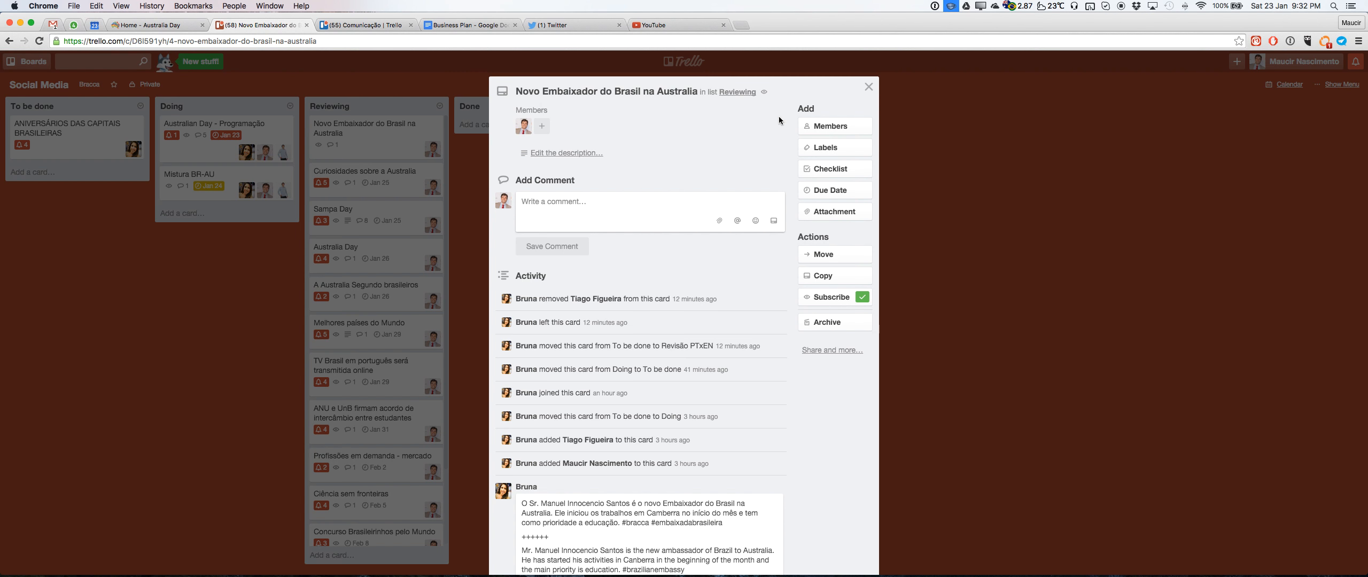
{"action": "left_click", "coordinate": [869, 87]}
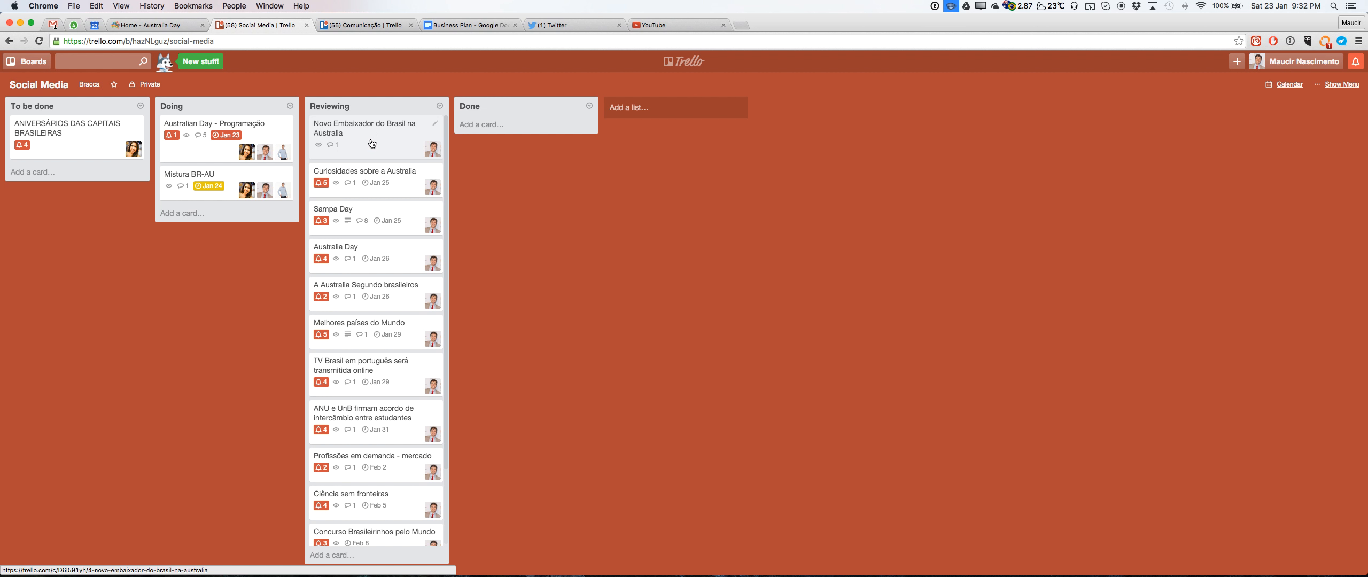
{"action": "mouse_move", "coordinate": [373, 140]}
{"action": "left_mouse_down"}
{"action": "mouse_move", "coordinate": [491, 102]}
{"action": "mouse_move", "coordinate": [473, 160]}
{"action": "mouse_move", "coordinate": [382, 127]}
{"action": "left_mouse_up"}
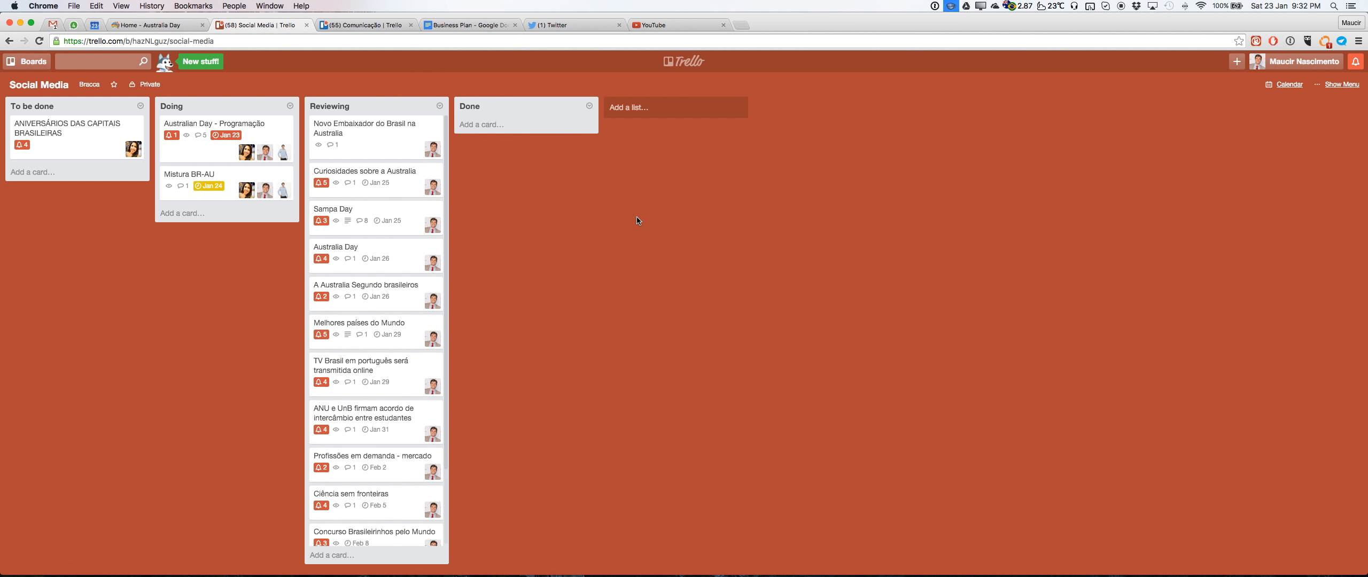
Step: View the board's due cards on the January 2016 calendar and return to the lists
{"action": "left_click", "coordinate": [1285, 85]}
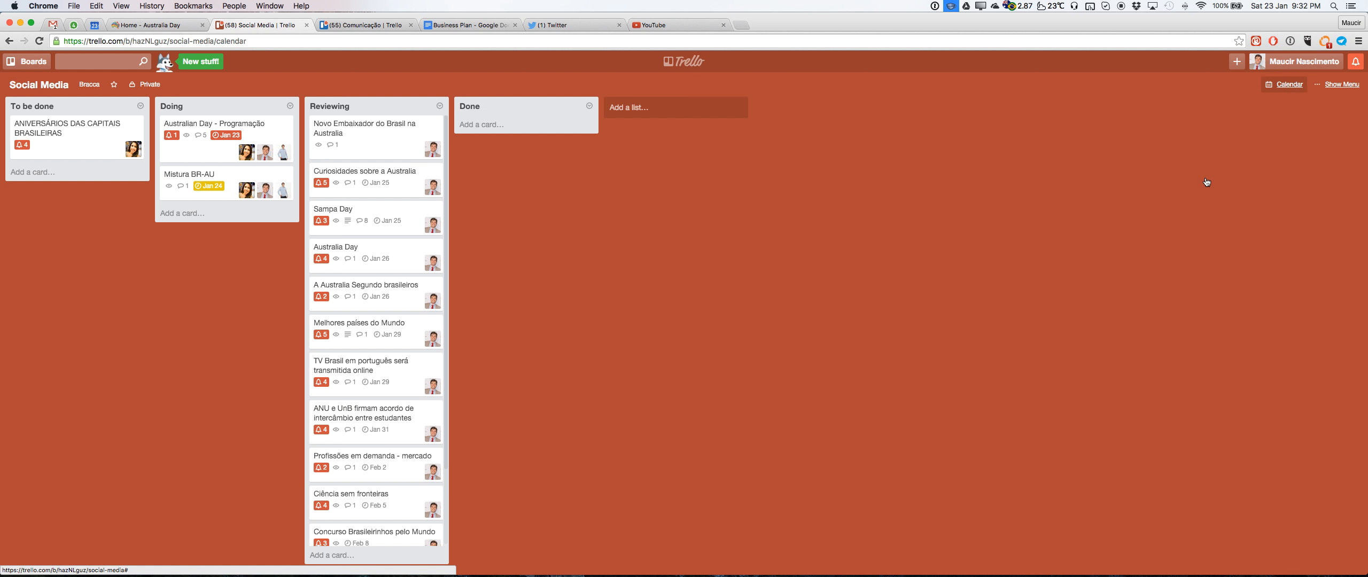
{"action": "scroll", "coordinate": [1188, 175], "scroll_direction": "down", "scroll_amount": 3}
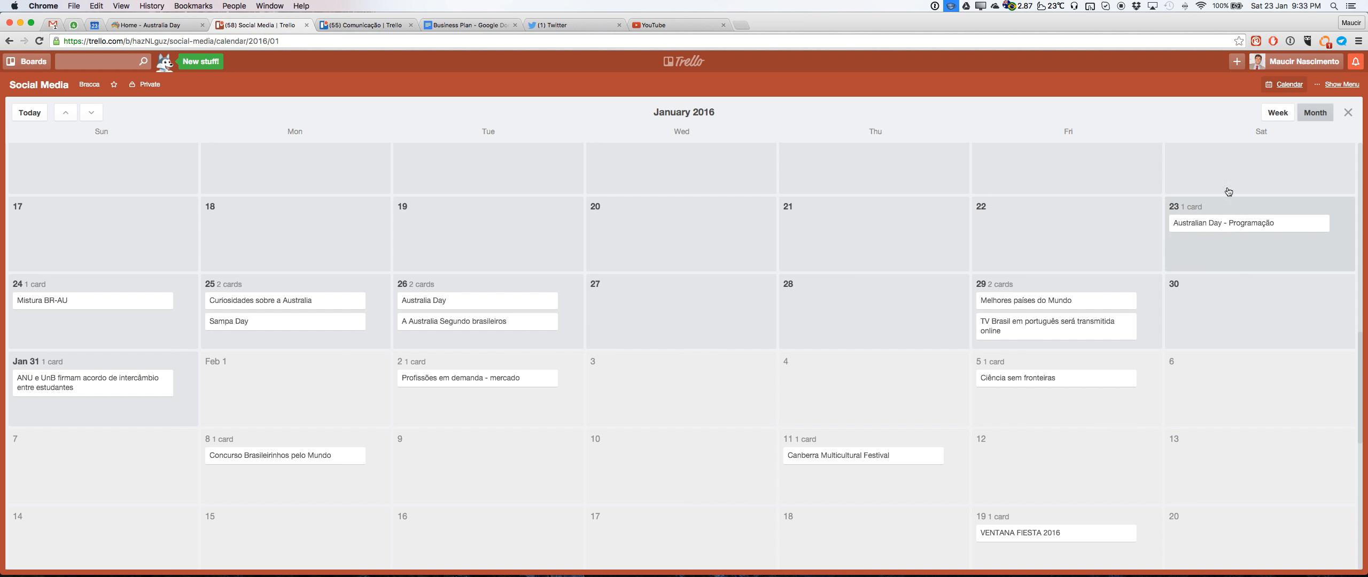
{"action": "left_click", "coordinate": [1349, 113]}
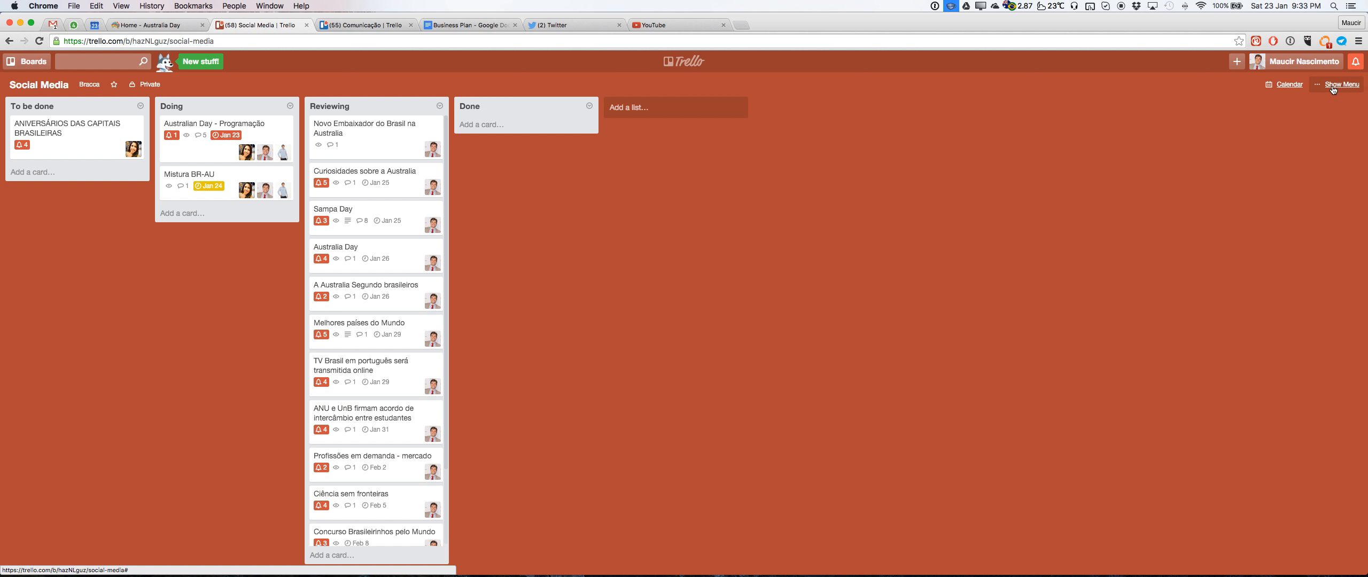
Step: Compare the weekly and monthly layouts of the board's calendar, and close the calendar
{"action": "left_click", "coordinate": [1333, 85]}
{"action": "left_click", "coordinate": [1348, 88]}
{"action": "left_click", "coordinate": [1288, 86]}
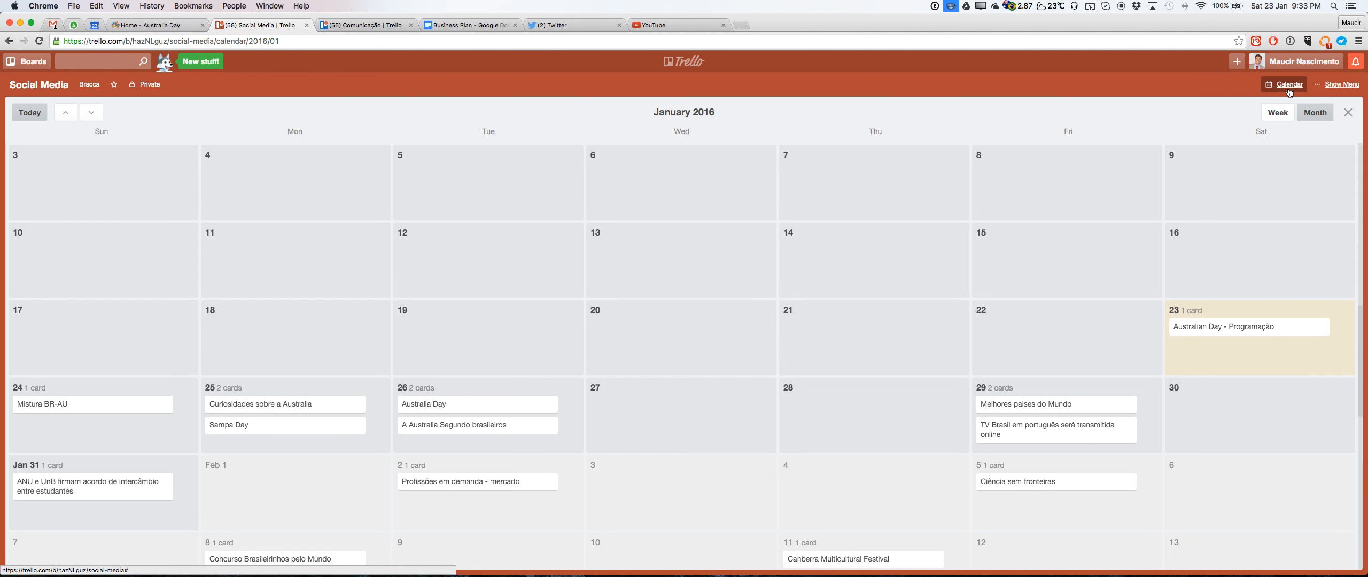
{"action": "scroll", "coordinate": [1069, 187], "scroll_direction": "down", "scroll_amount": 3}
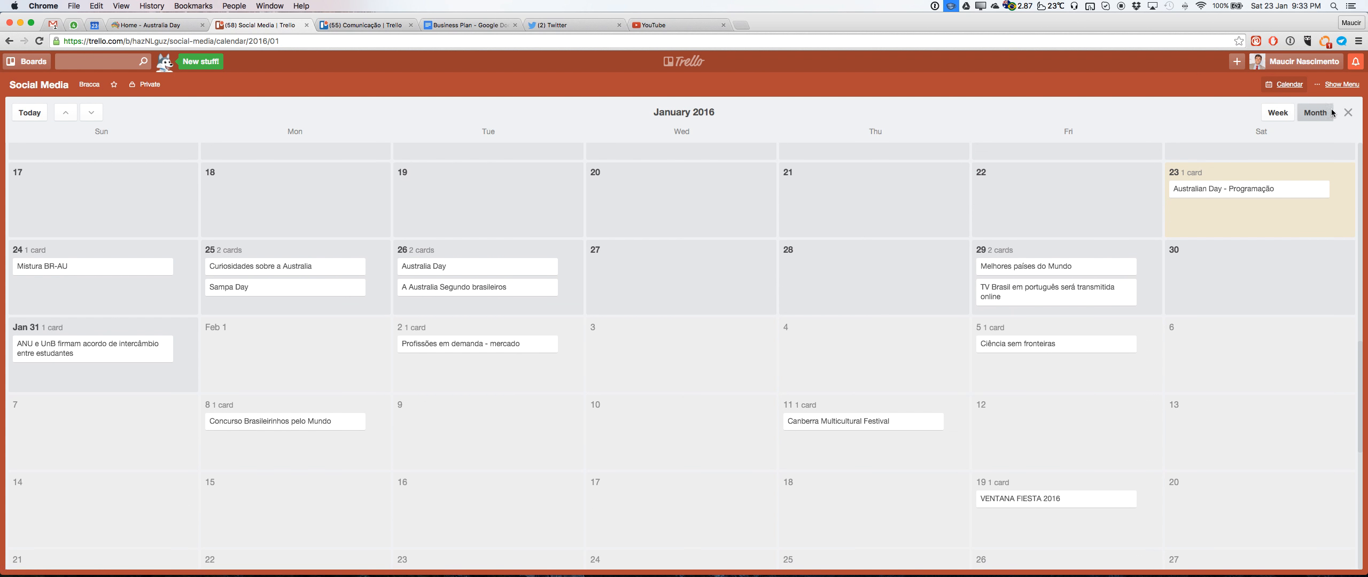
{"action": "left_click", "coordinate": [1278, 112]}
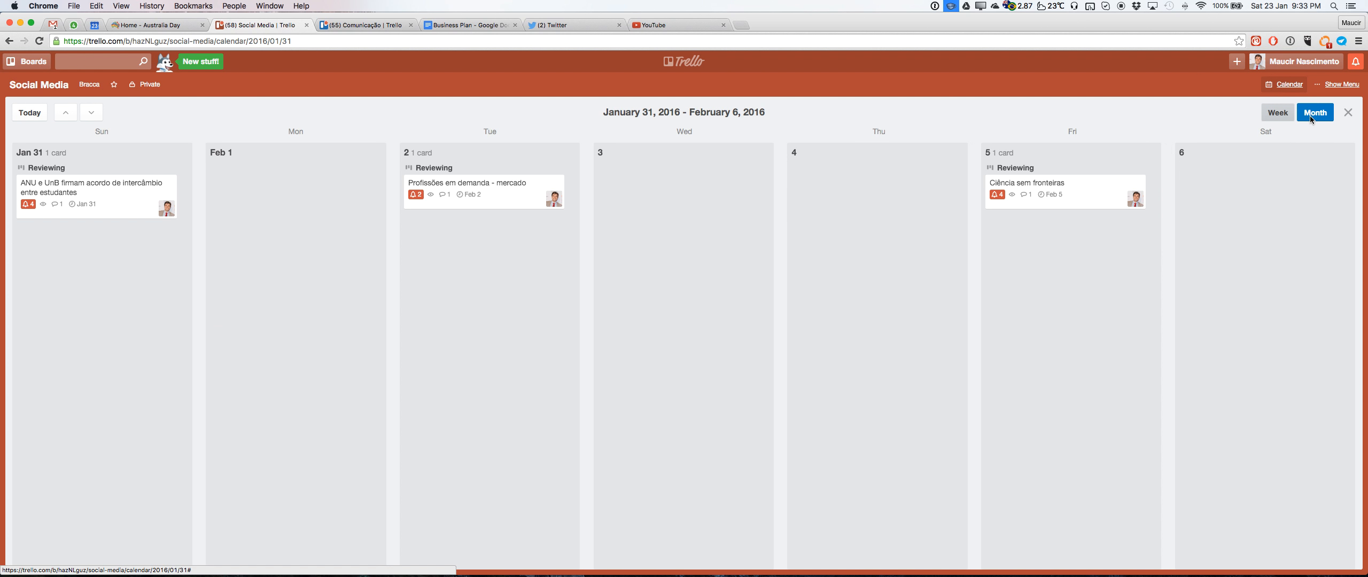
{"action": "left_click", "coordinate": [1313, 115]}
{"action": "left_click", "coordinate": [1280, 113]}
{"action": "left_click", "coordinate": [1305, 114]}
{"action": "left_click", "coordinate": [1349, 113]}
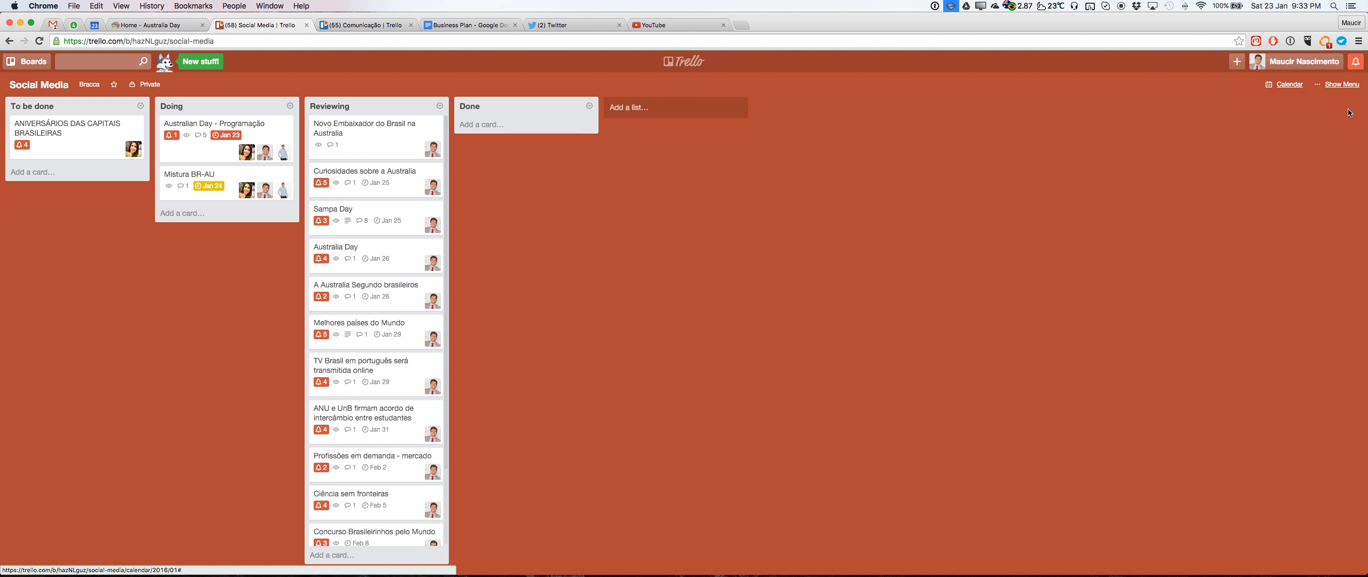
Step: Enable the iCalendar feed in the settings of the board's Calendar Power-Up
{"action": "left_click", "coordinate": [1330, 84]}
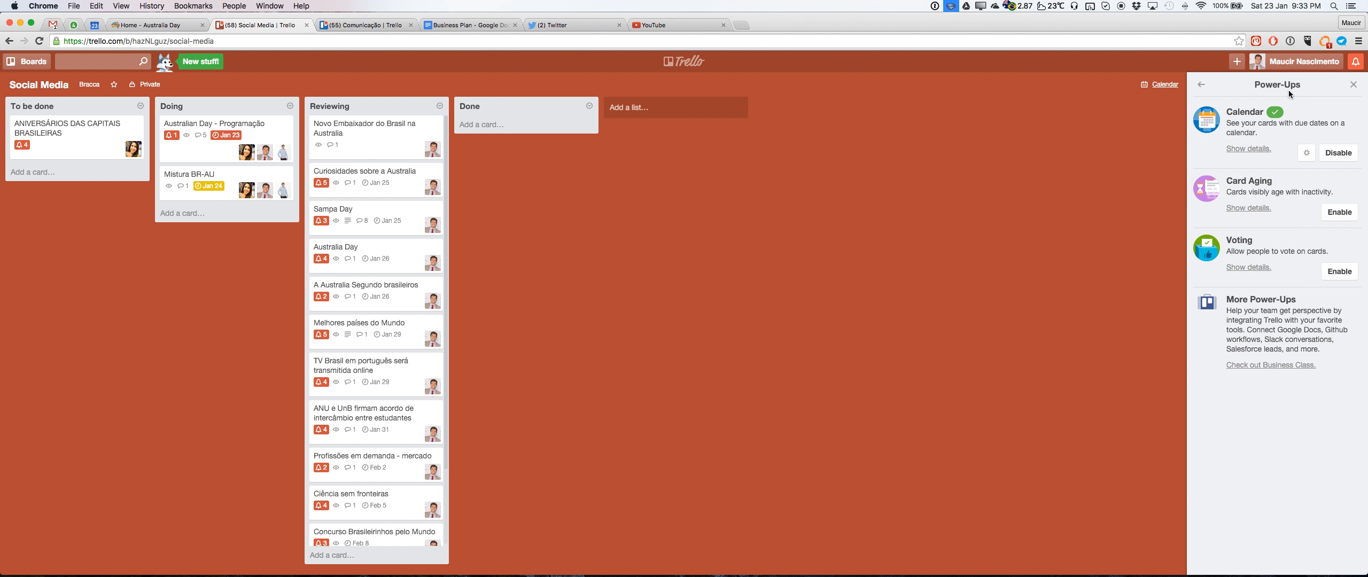
{"action": "left_click", "coordinate": [1353, 86]}
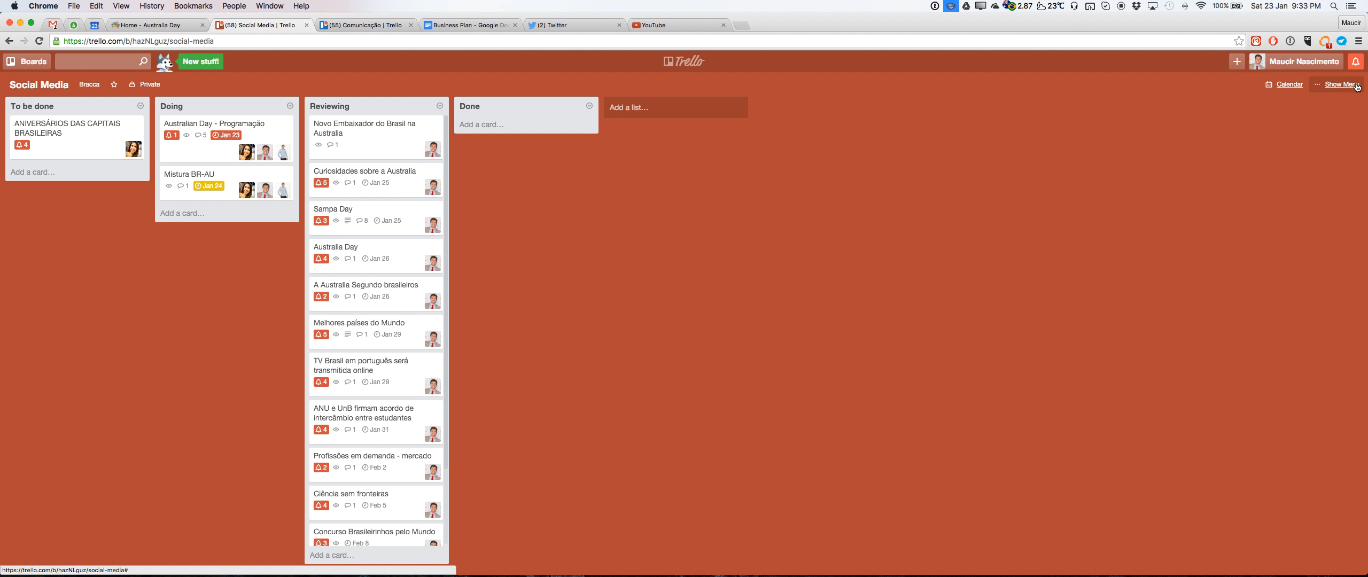
{"action": "left_click", "coordinate": [1350, 85]}
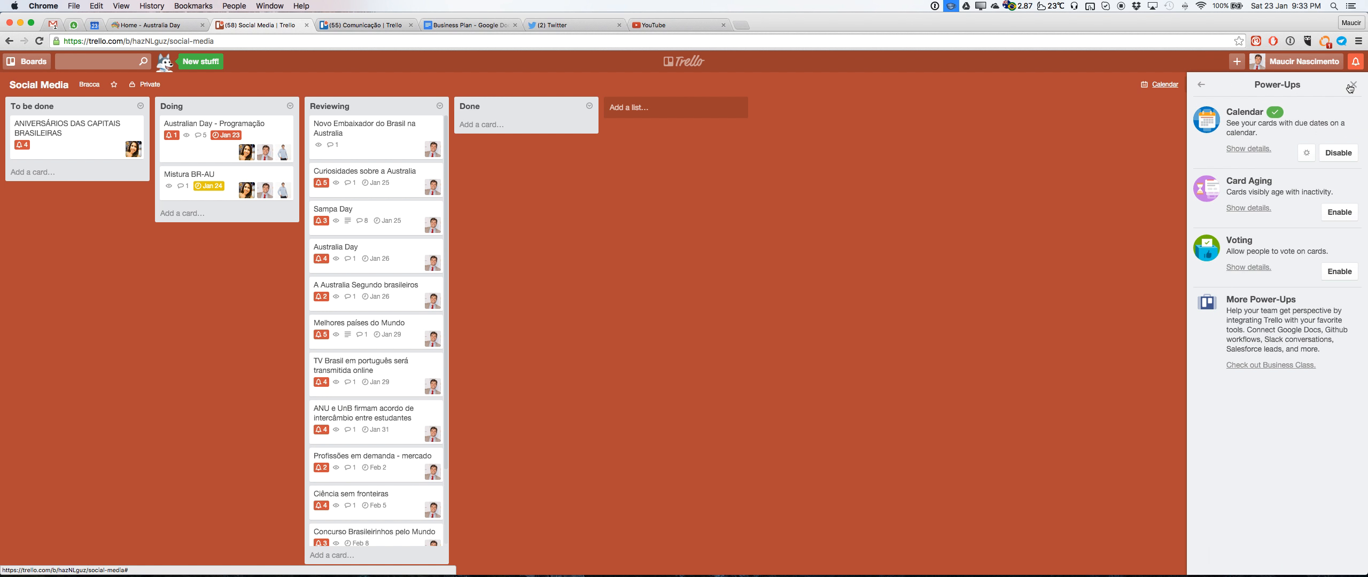
{"action": "left_click", "coordinate": [1304, 156]}
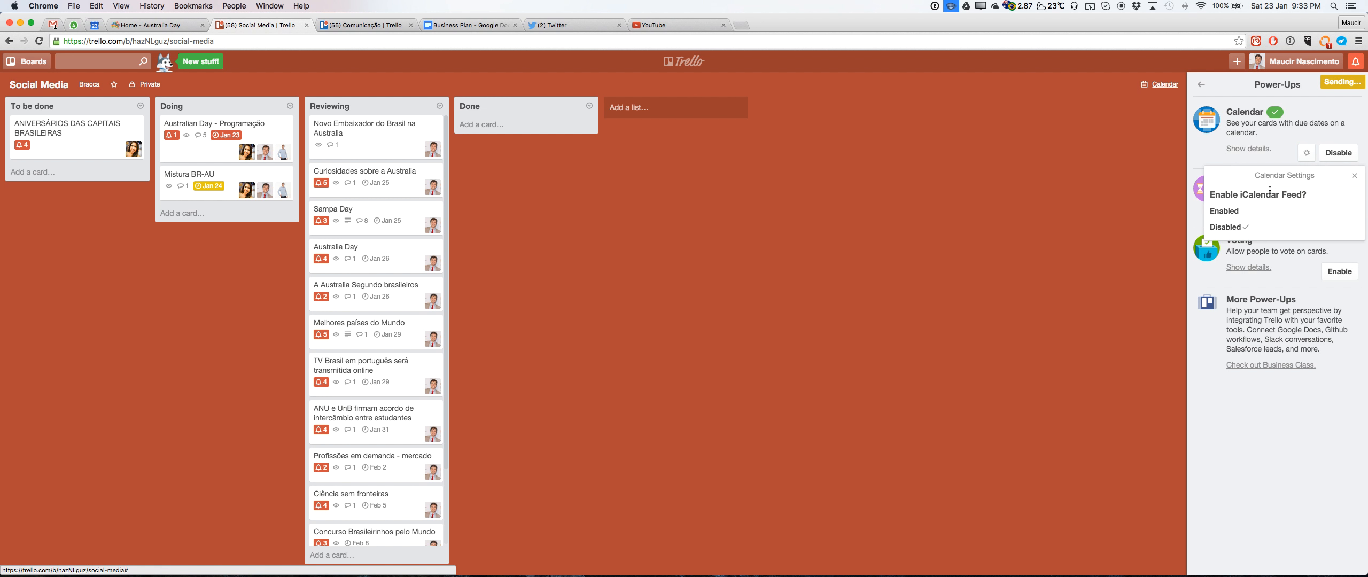
{"action": "left_click", "coordinate": [1241, 211]}
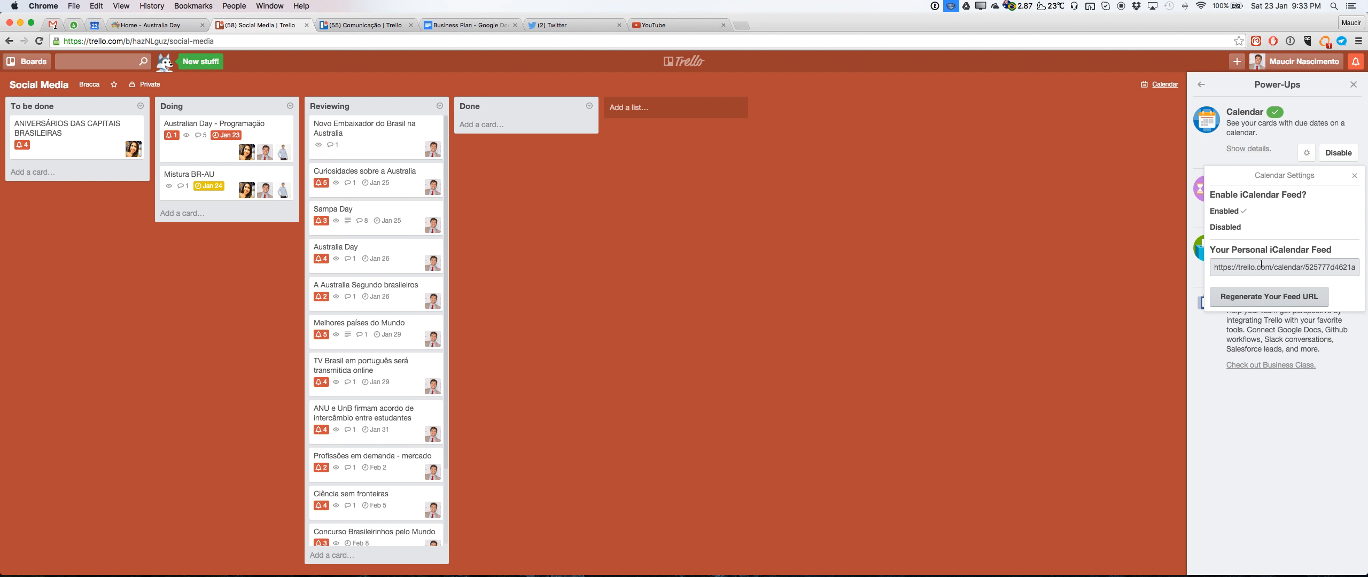
{"action": "left_click", "coordinate": [1355, 176]}
{"action": "left_click", "coordinate": [1354, 84]}
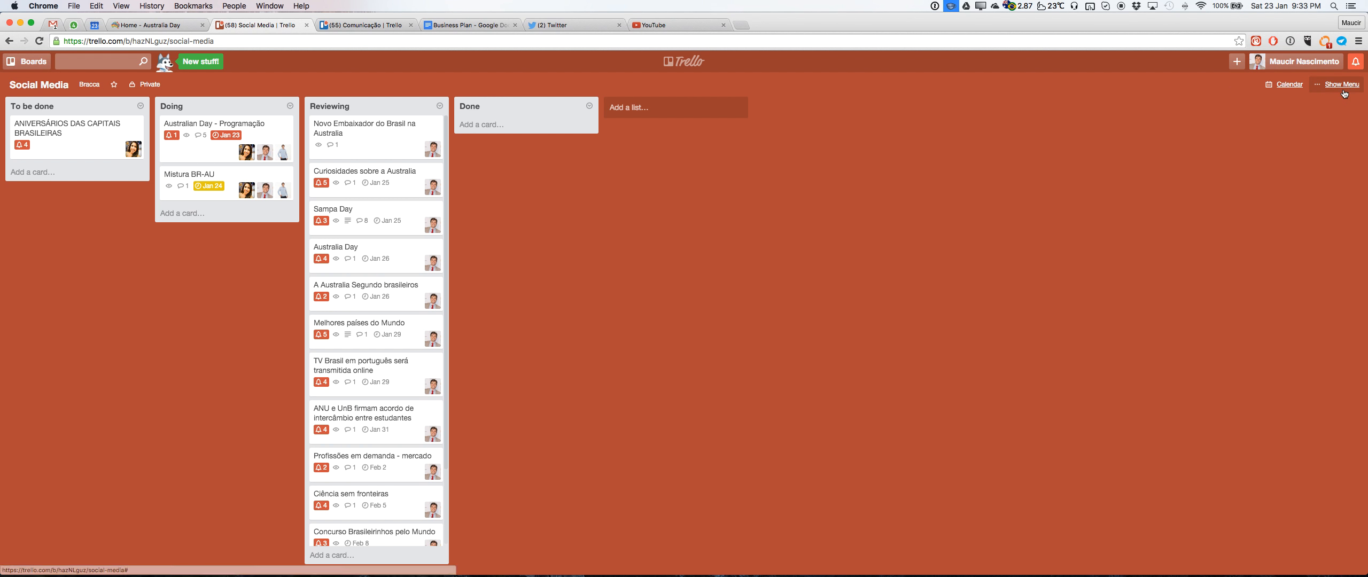
Step: Reopen the Calendar Power-Up's settings and select the personal iCalendar feed URL
{"action": "left_click", "coordinate": [1346, 87]}
{"action": "left_click", "coordinate": [1310, 155]}
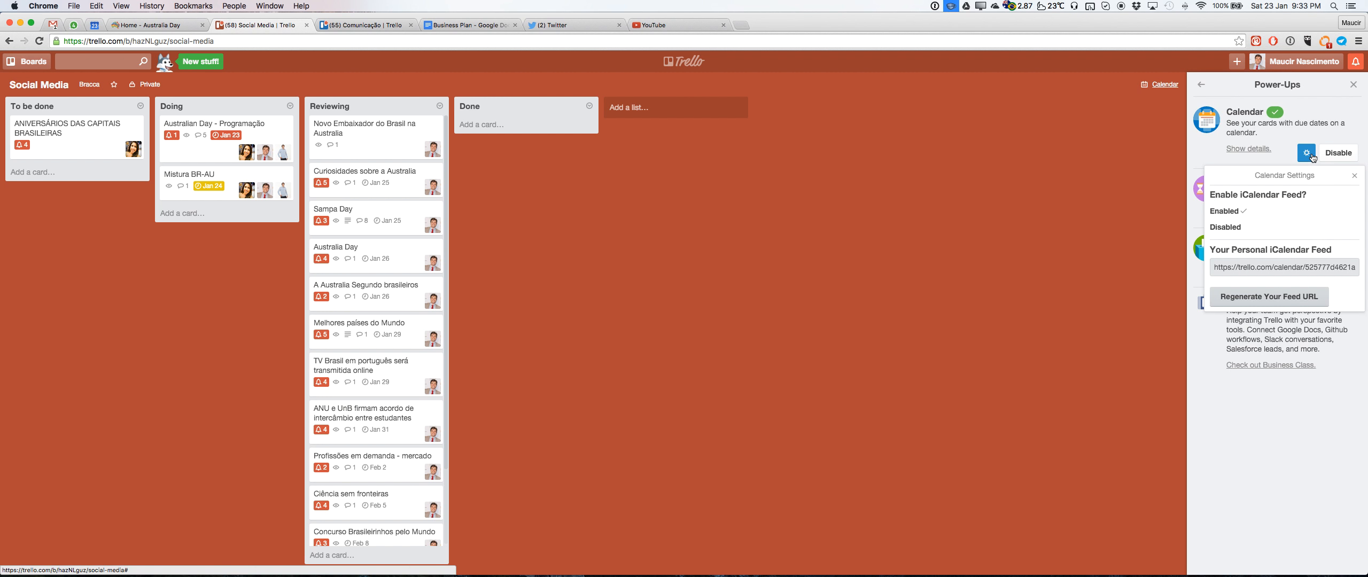
{"action": "left_click", "coordinate": [1281, 267]}
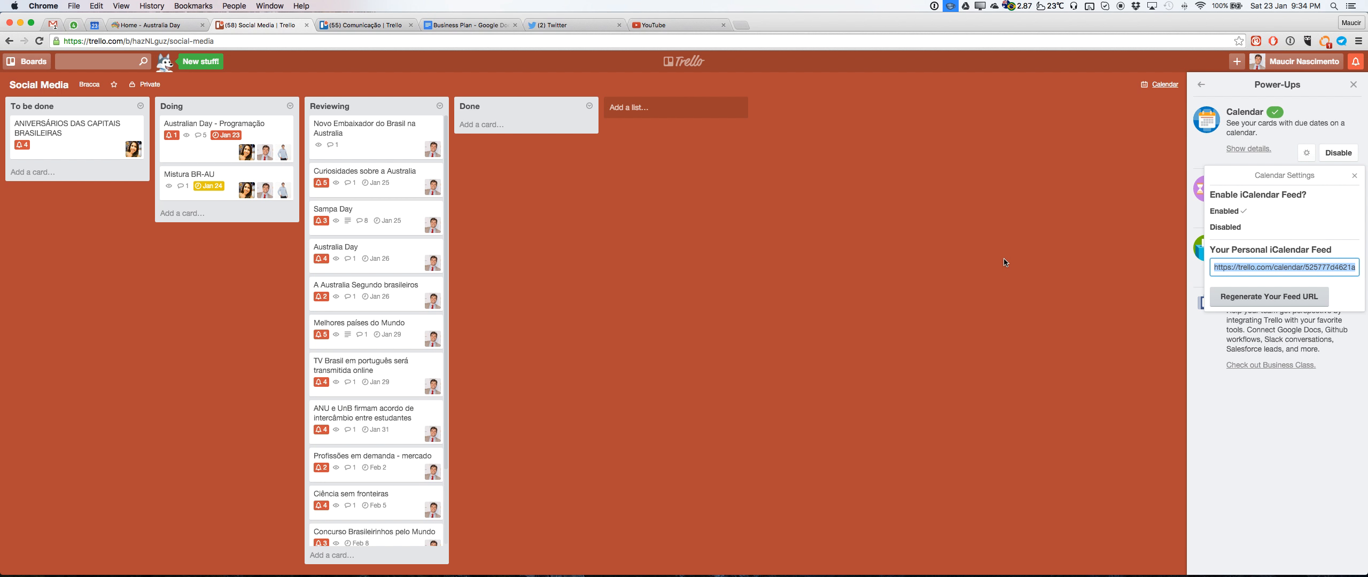
Step: Switch to Google Calendar to check the week's events and calendar lists, and return to the Trello Social Media board
{"action": "left_click", "coordinate": [104, 27]}
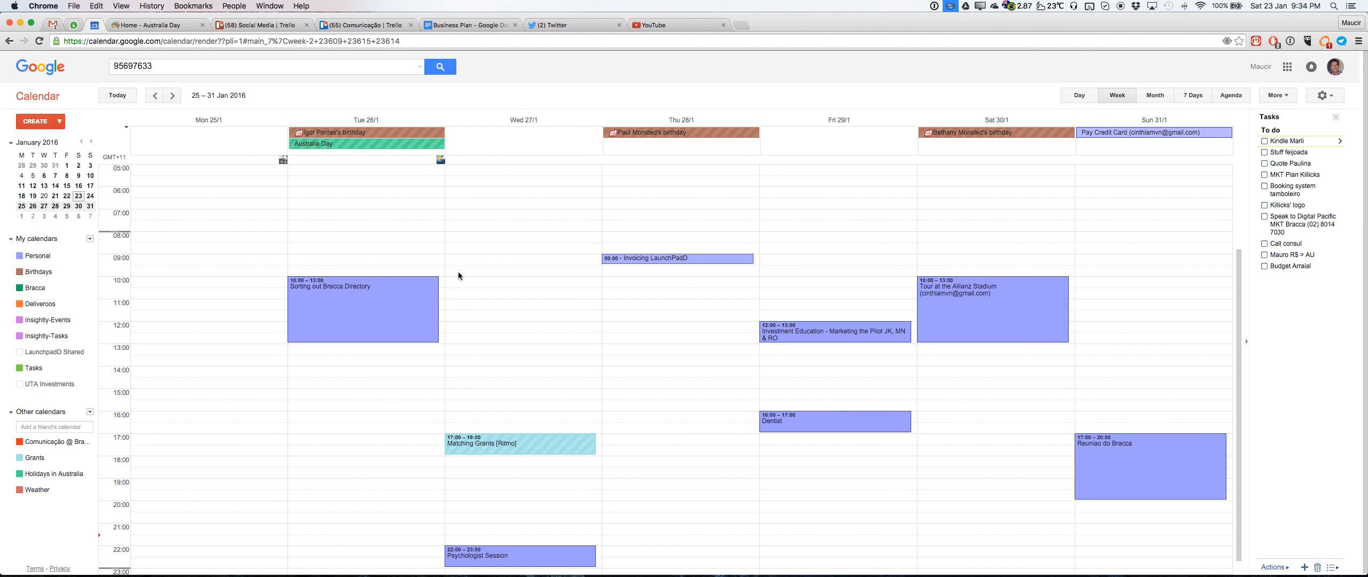
{"action": "left_click", "coordinate": [23, 357]}
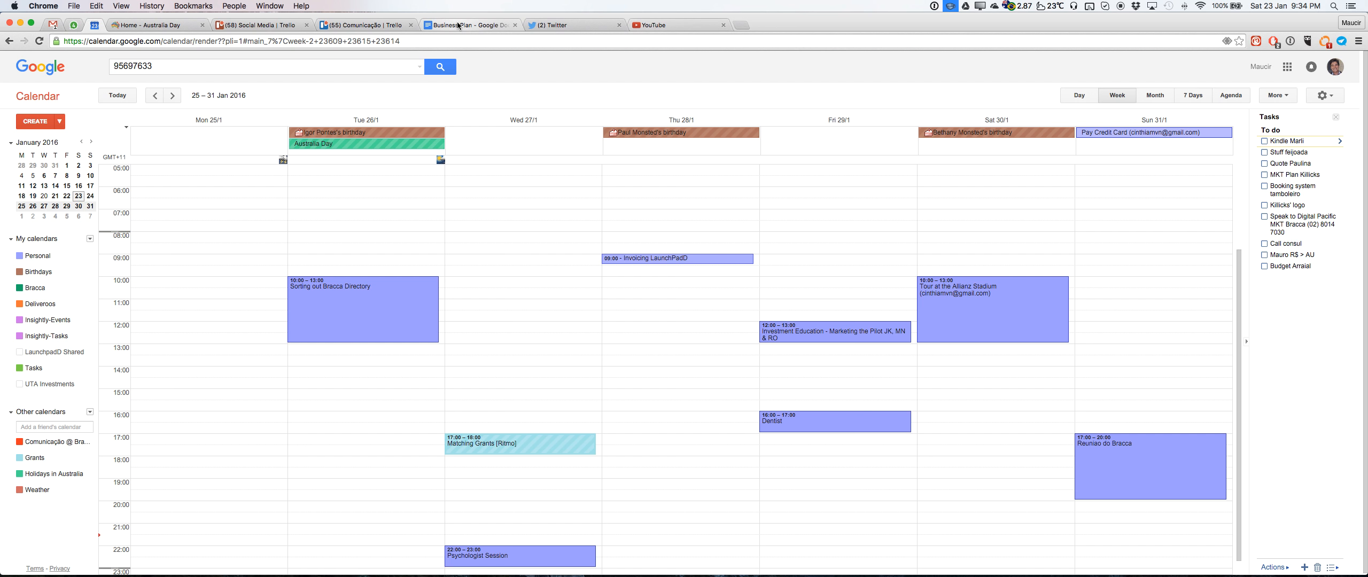
{"action": "left_click", "coordinate": [284, 25]}
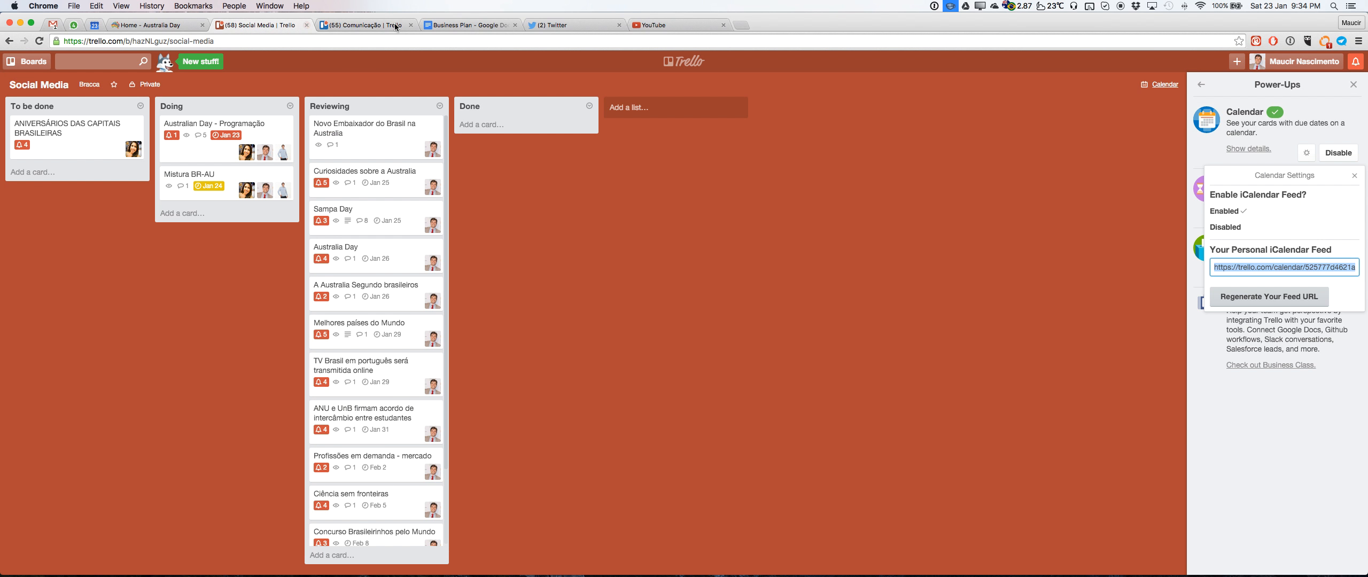
Step: Show the board's scheduled cards in the monthly calendar again, and close both the Power-Ups and the calendar
{"action": "left_click", "coordinate": [1166, 86]}
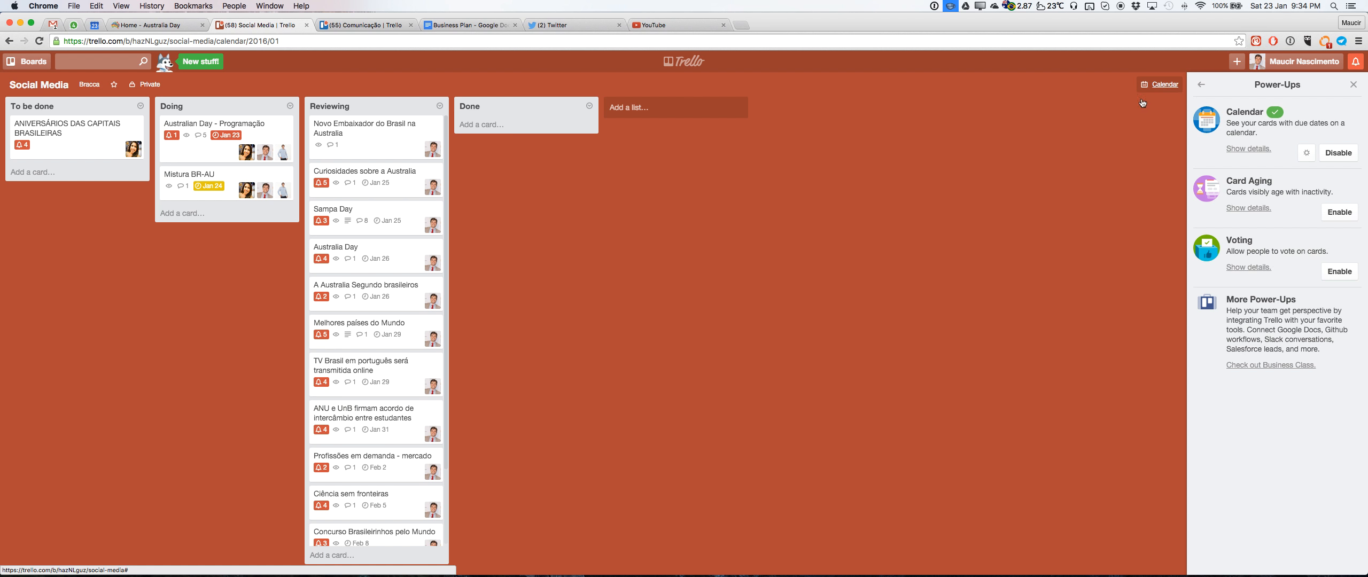
{"action": "left_click", "coordinate": [1154, 88]}
{"action": "left_click", "coordinate": [1155, 88]}
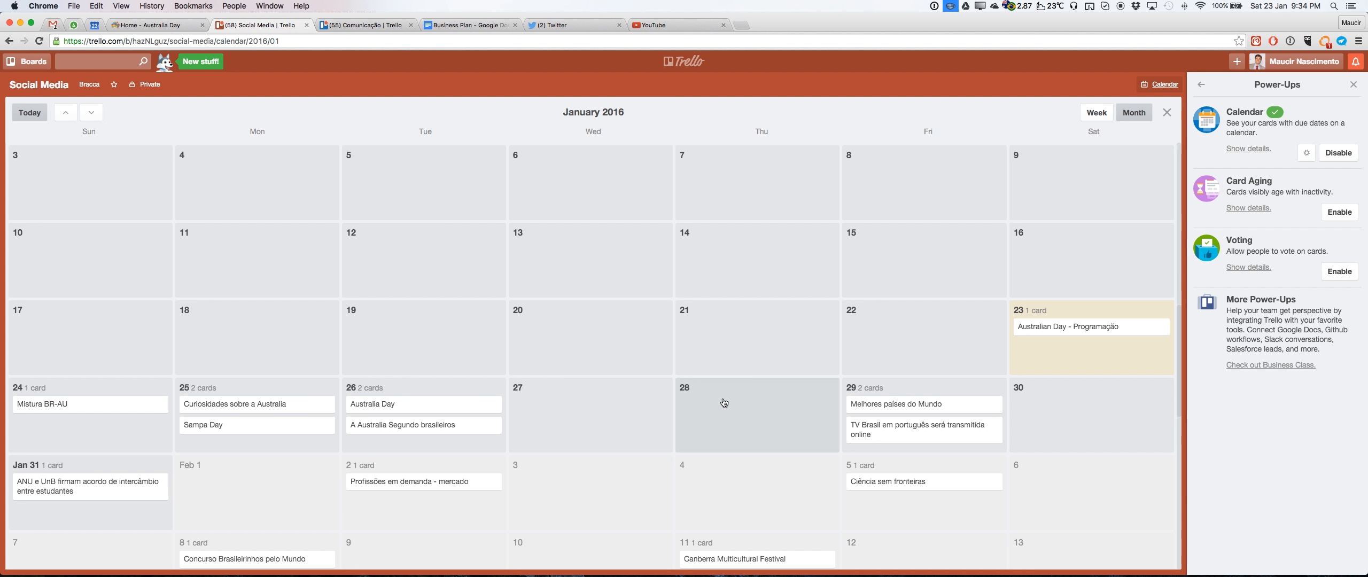
{"action": "left_click", "coordinate": [1353, 85]}
{"action": "left_click", "coordinate": [1349, 110]}
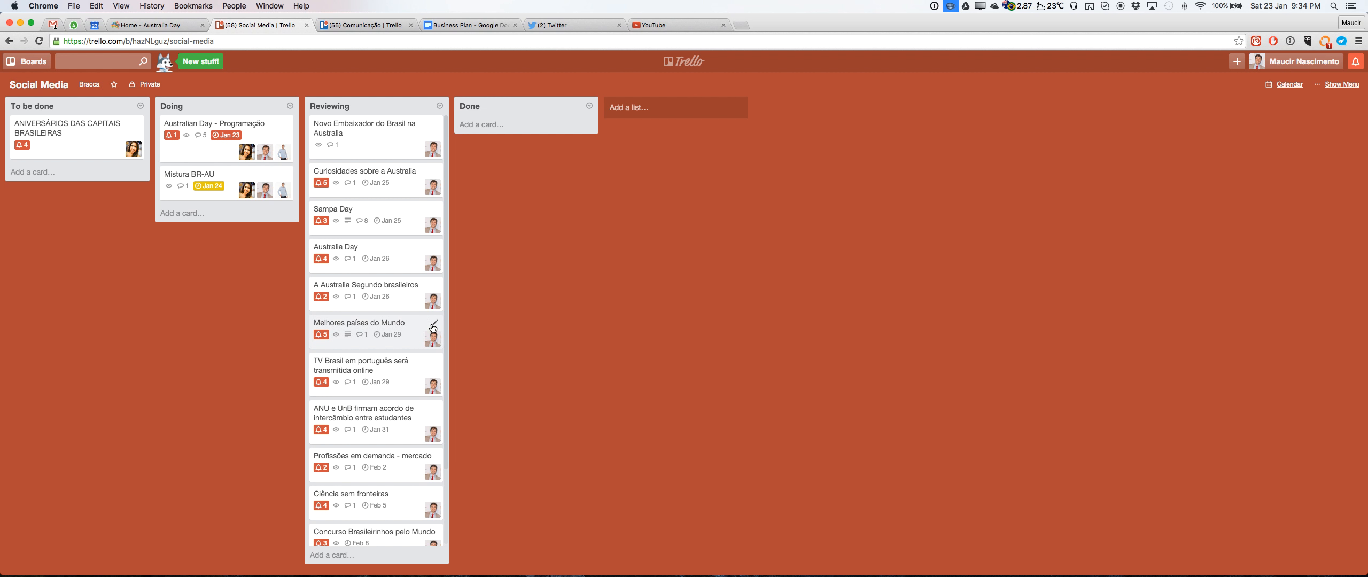
Step: Preview Screen Shot 2016-01-23 at 9.24.34 PM from the Desktop and attach it to the Australian Day - Programação card
{"action": "left_click", "coordinate": [280, 140]}
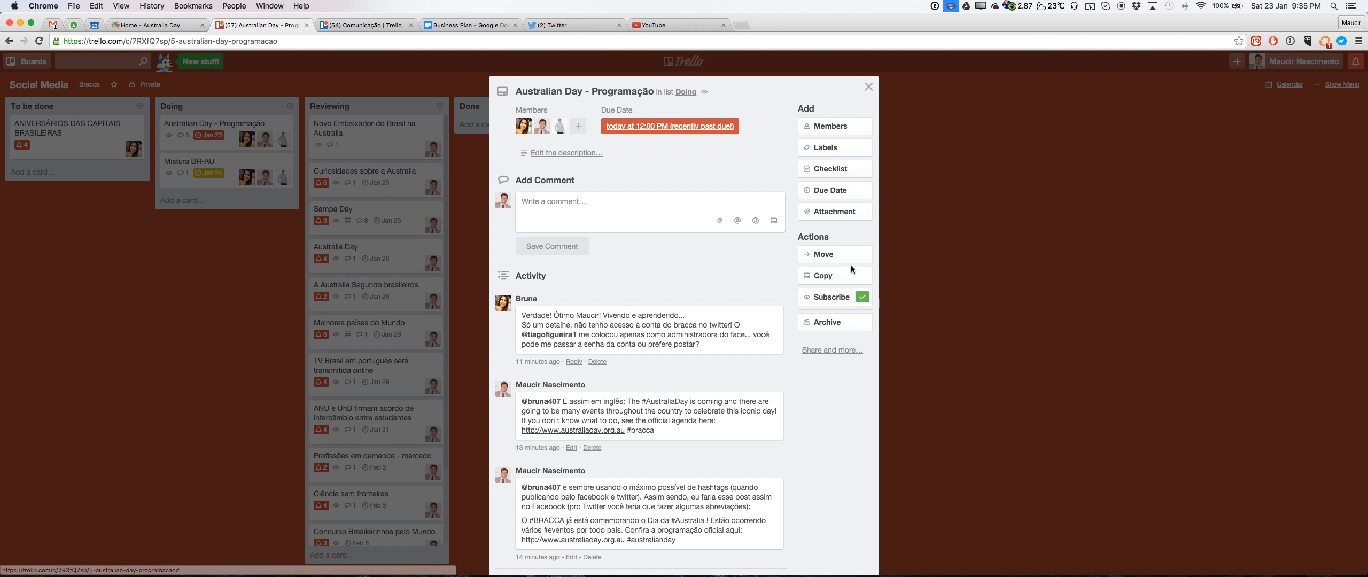
{"action": "left_click", "coordinate": [842, 221]}
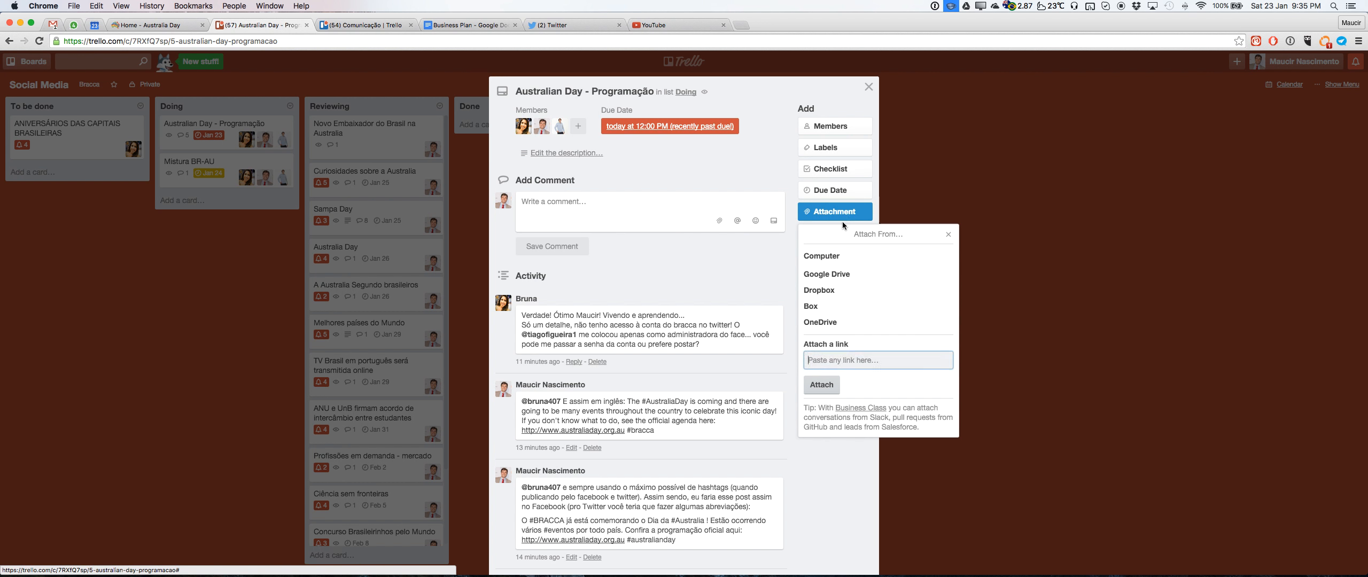
{"action": "left_click", "coordinate": [848, 257]}
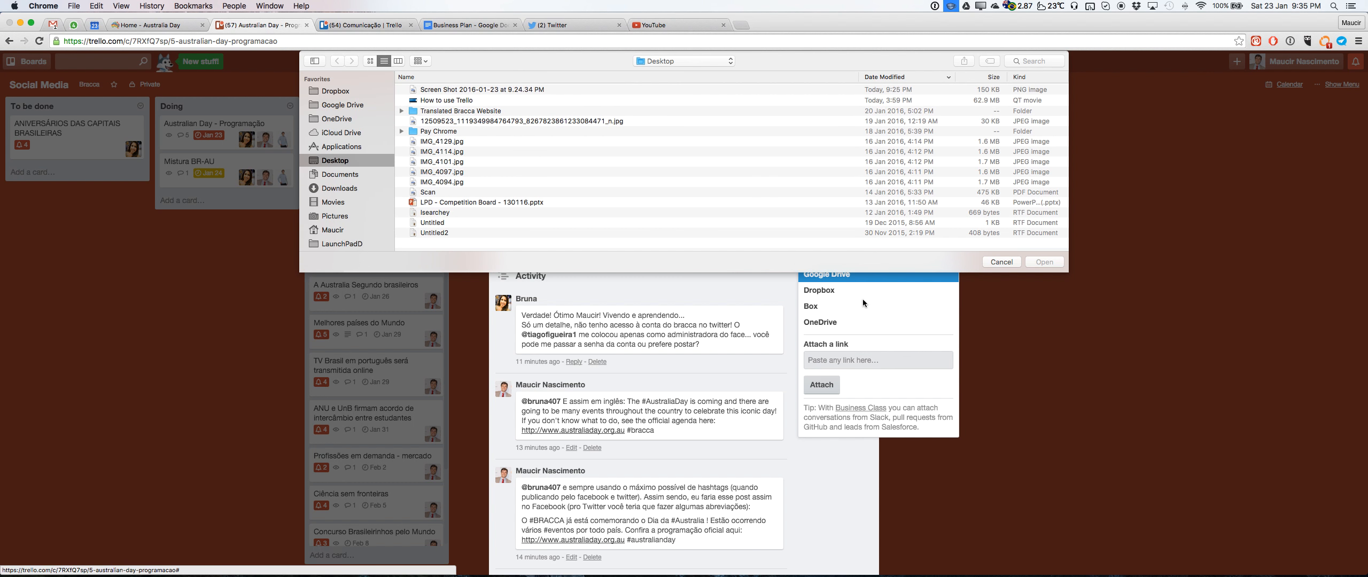
{"action": "left_click", "coordinate": [468, 91]}
{"action": "right_click", "coordinate": [472, 89]}
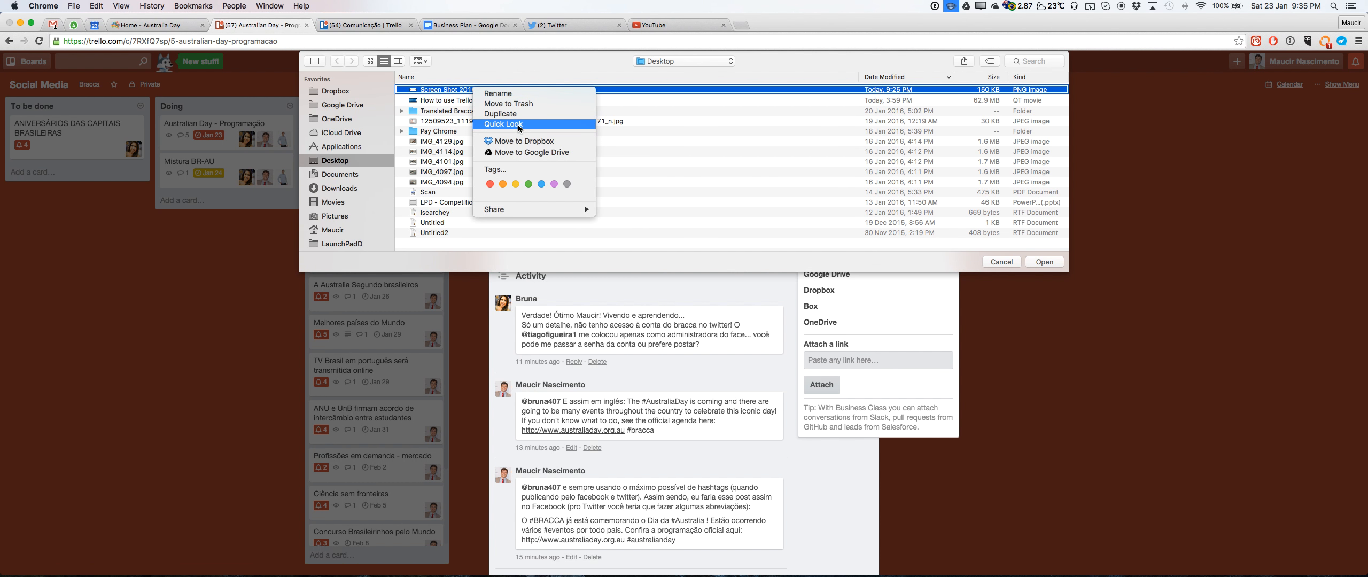
{"action": "left_click", "coordinate": [518, 125]}
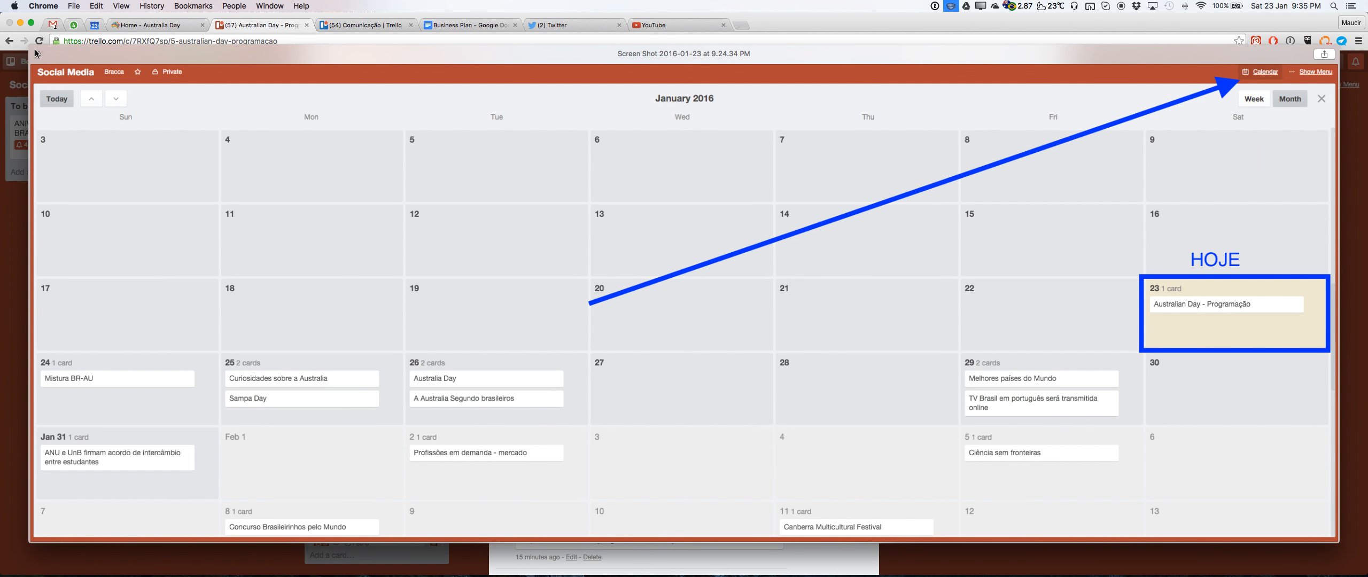
{"action": "left_click", "coordinate": [36, 53]}
{"action": "left_click", "coordinate": [1042, 263]}
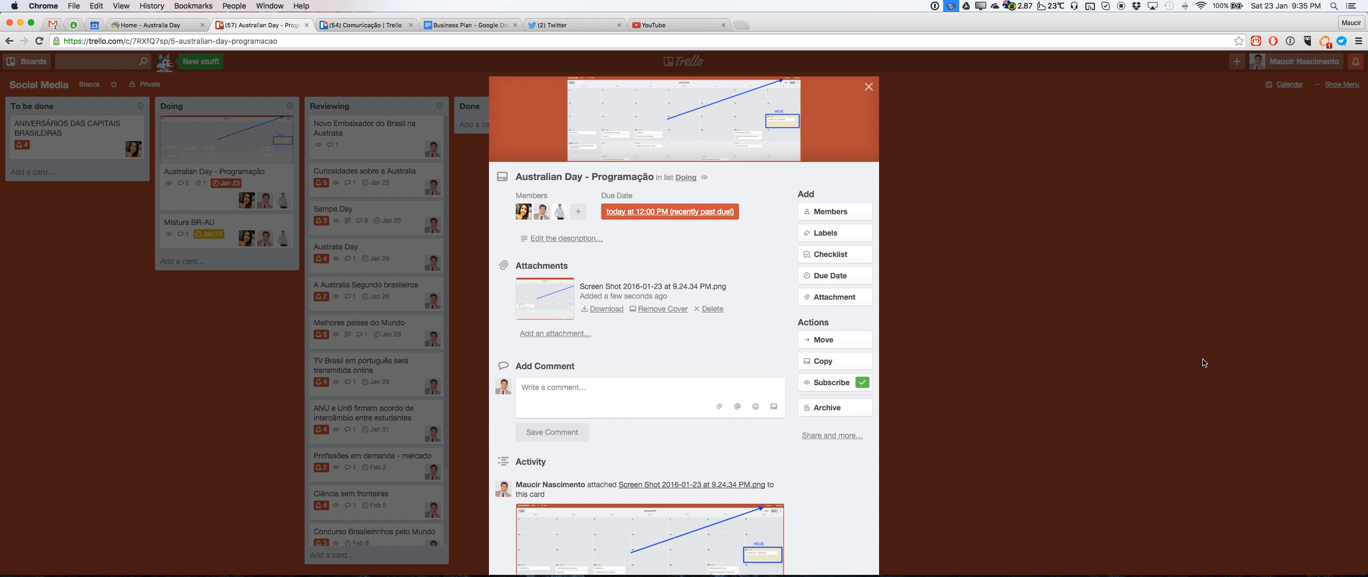
Step: Review the Australian Day - Programação card's comments and activity history down to its oldest entry
{"action": "left_click", "coordinate": [619, 400]}
{"action": "scroll", "coordinate": [631, 397], "scroll_direction": "down", "scroll_amount": 20}
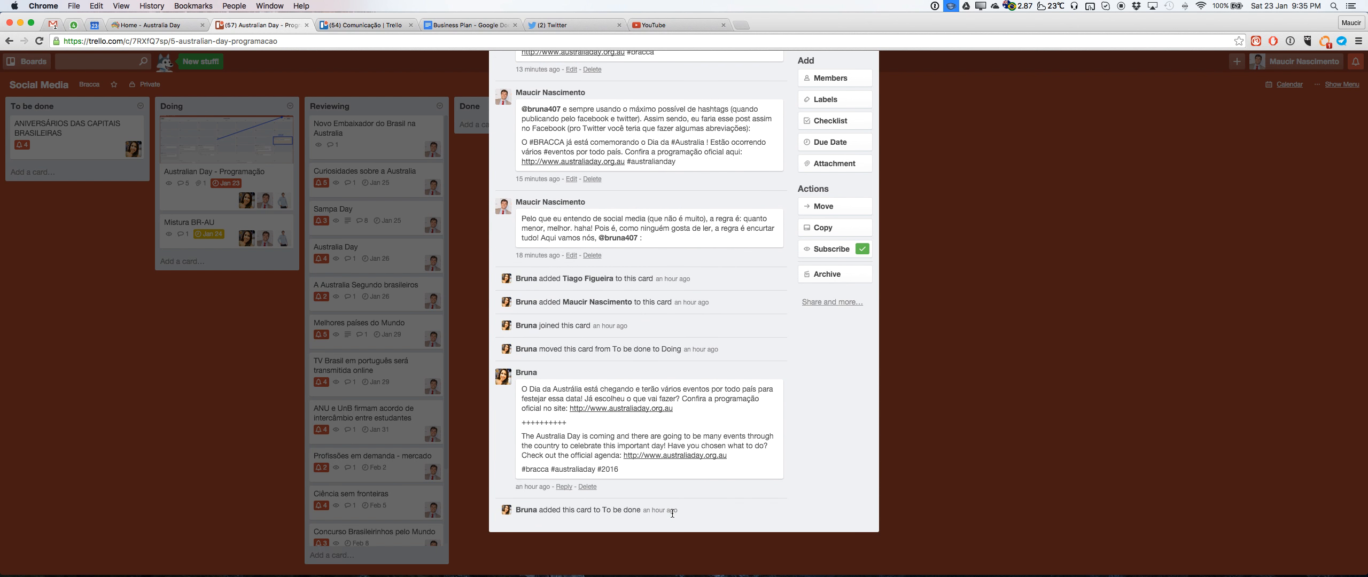
{"action": "scroll", "coordinate": [712, 189], "scroll_direction": "up", "scroll_amount": 10}
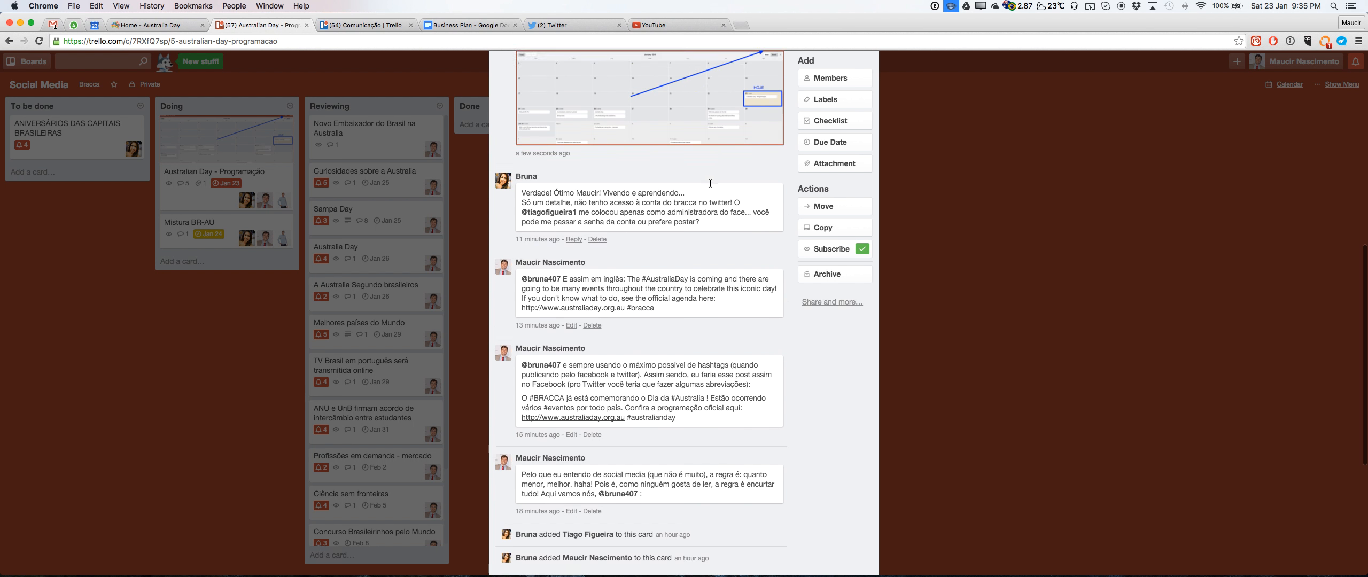
{"action": "scroll", "coordinate": [638, 273], "scroll_direction": "up", "scroll_amount": 3}
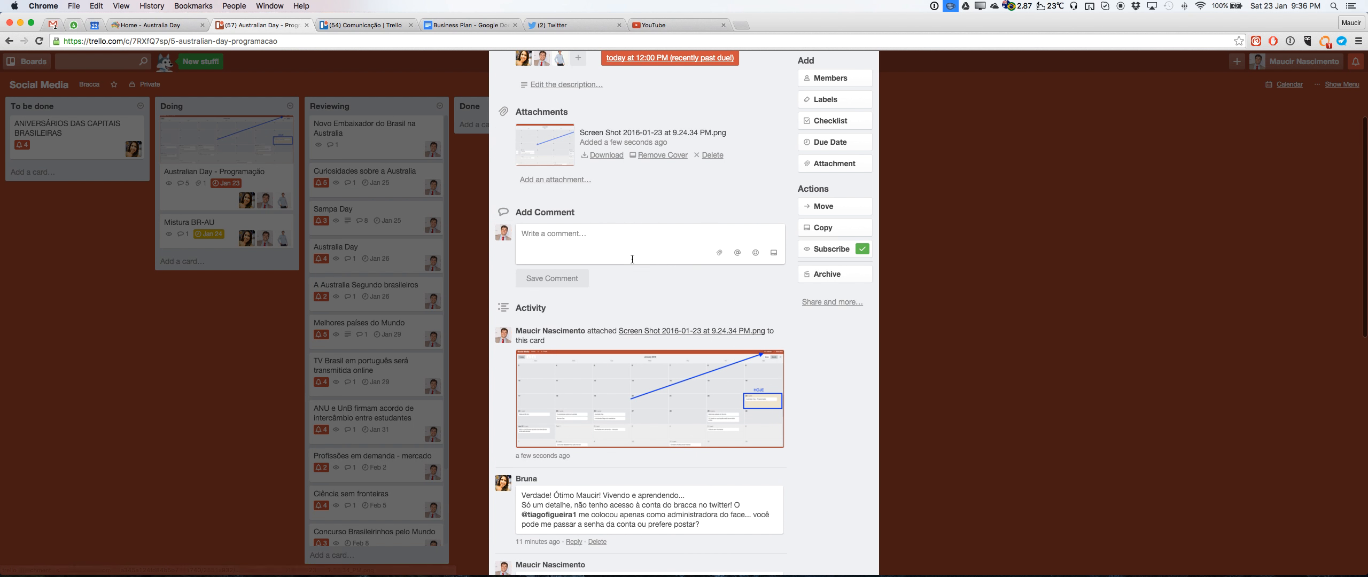
Step: Post a comment on the card mentioning the suggested member, followed by "test what do you think about this image?"
{"action": "left_click", "coordinate": [637, 250]}
{"action": "type", "text": "@bruna"}
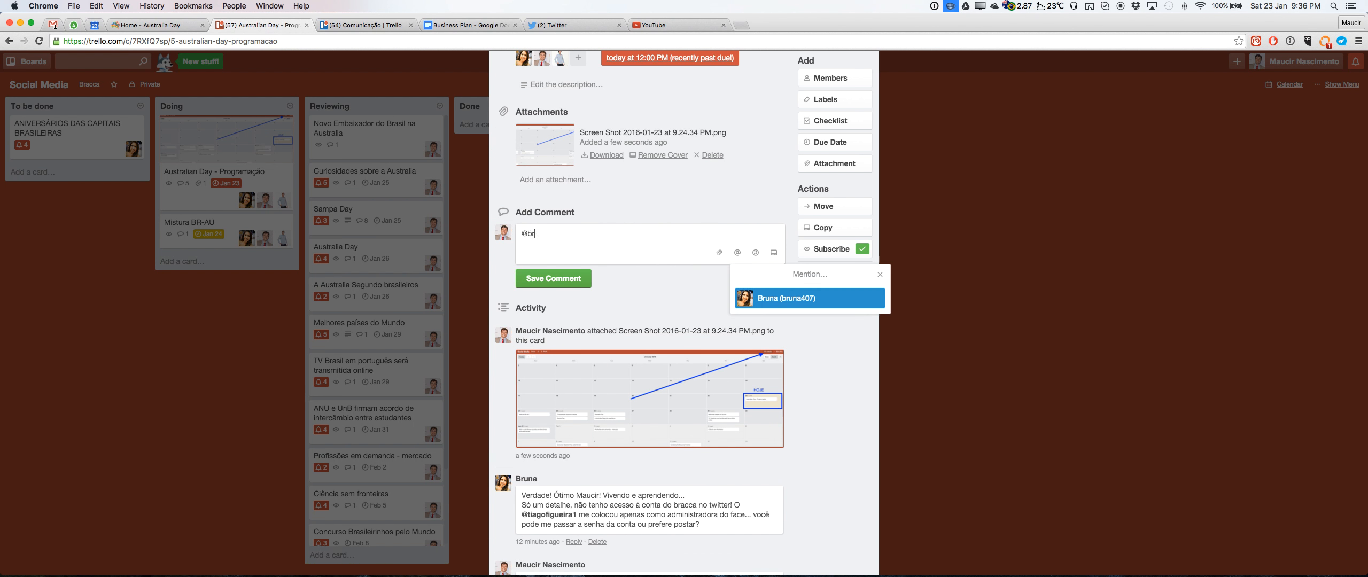
{"action": "left_click", "coordinate": [831, 297]}
{"action": "type", "text": "test"}
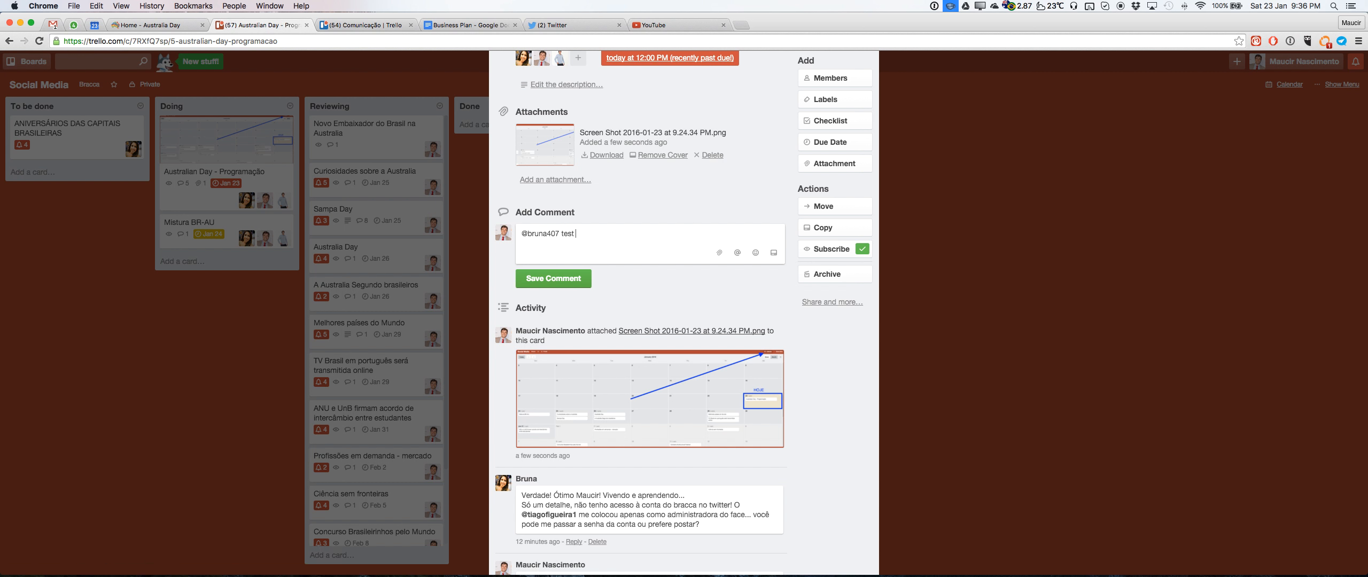
{"action": "type", "text": " what do you think about this image?"}
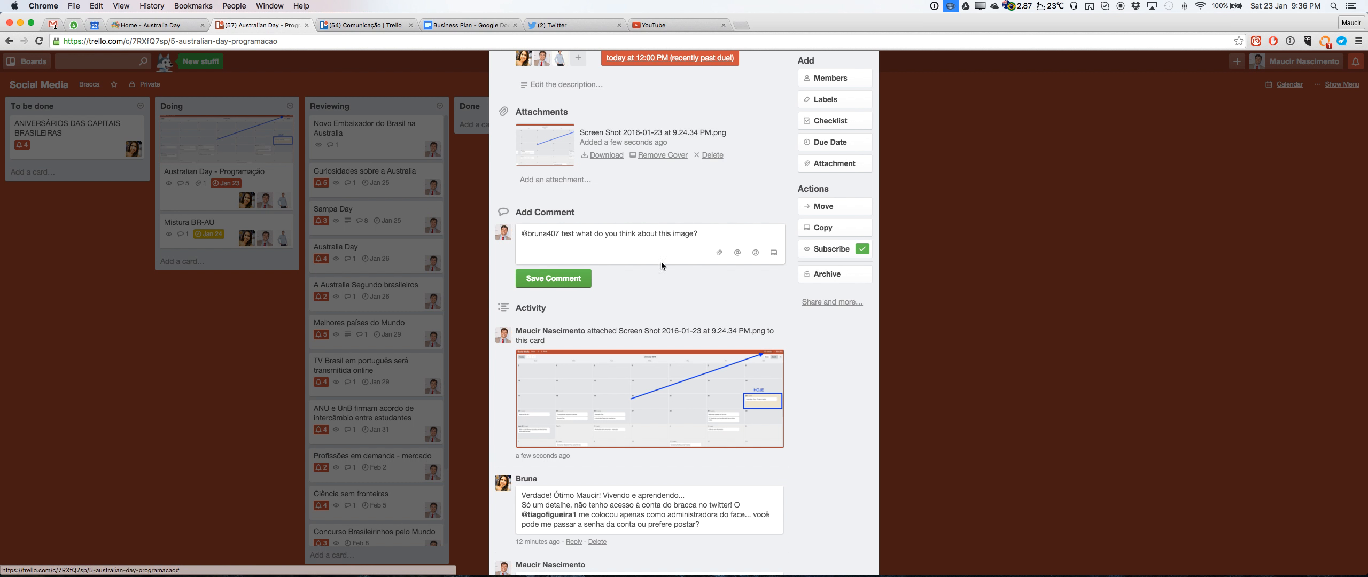
{"action": "left_click", "coordinate": [561, 279]}
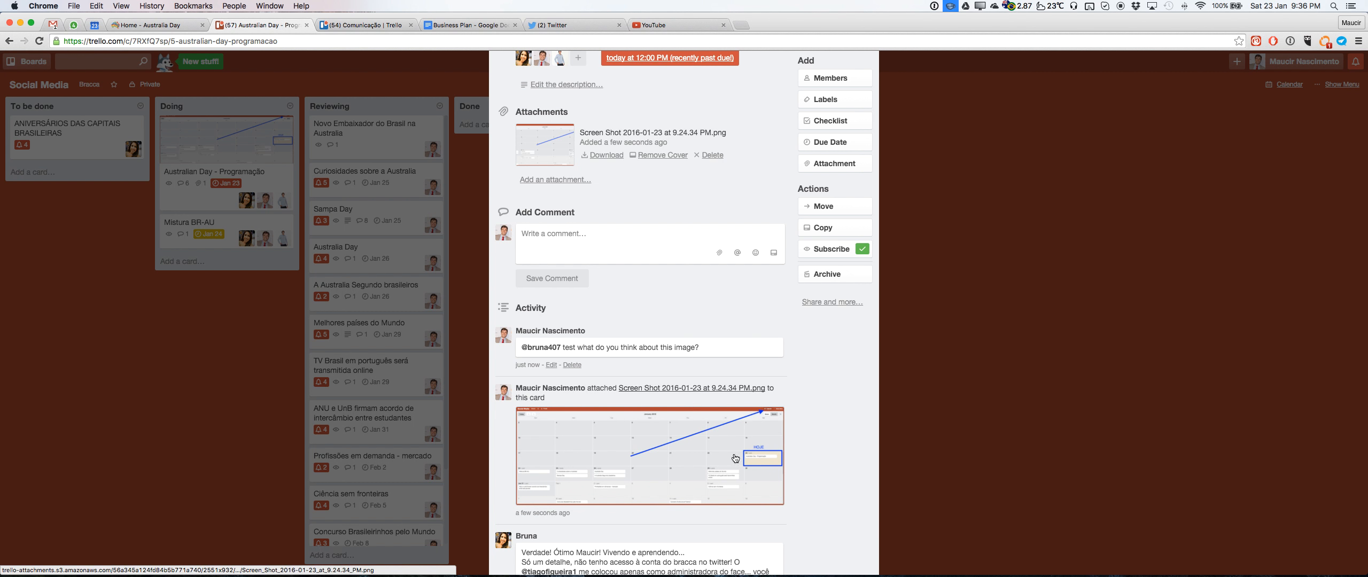
Step: Add a checklist to the Australian Day - Programação card and title it Post Creation
{"action": "scroll", "coordinate": [645, 435], "scroll_direction": "up", "scroll_amount": 2}
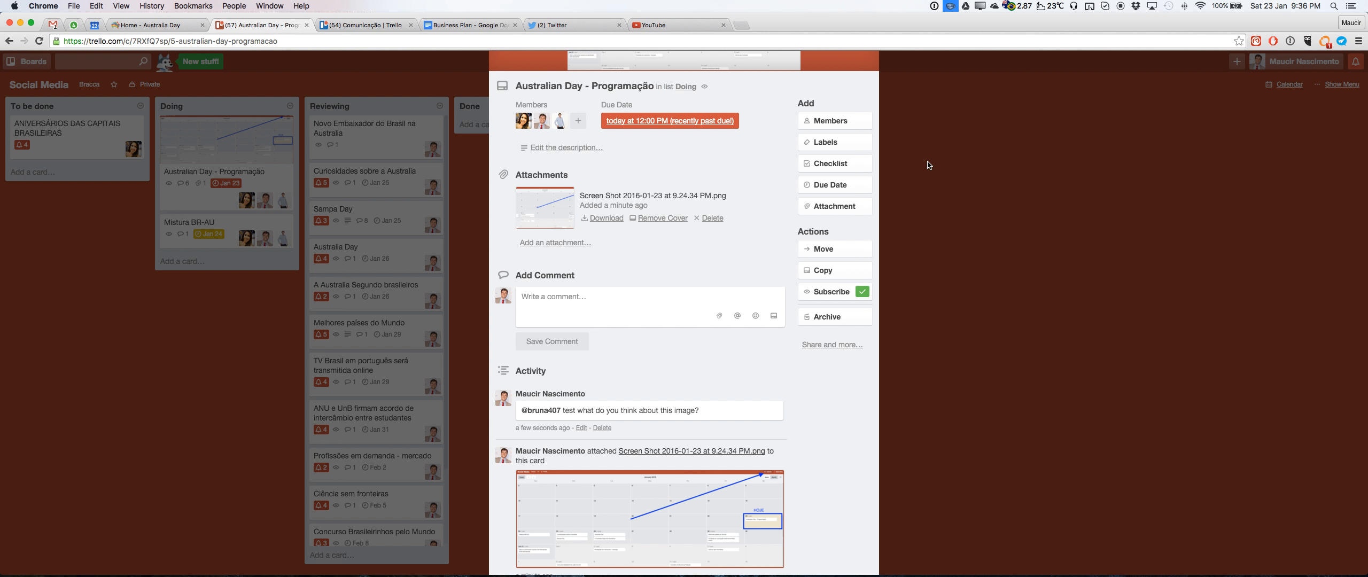
{"action": "left_click", "coordinate": [863, 165]}
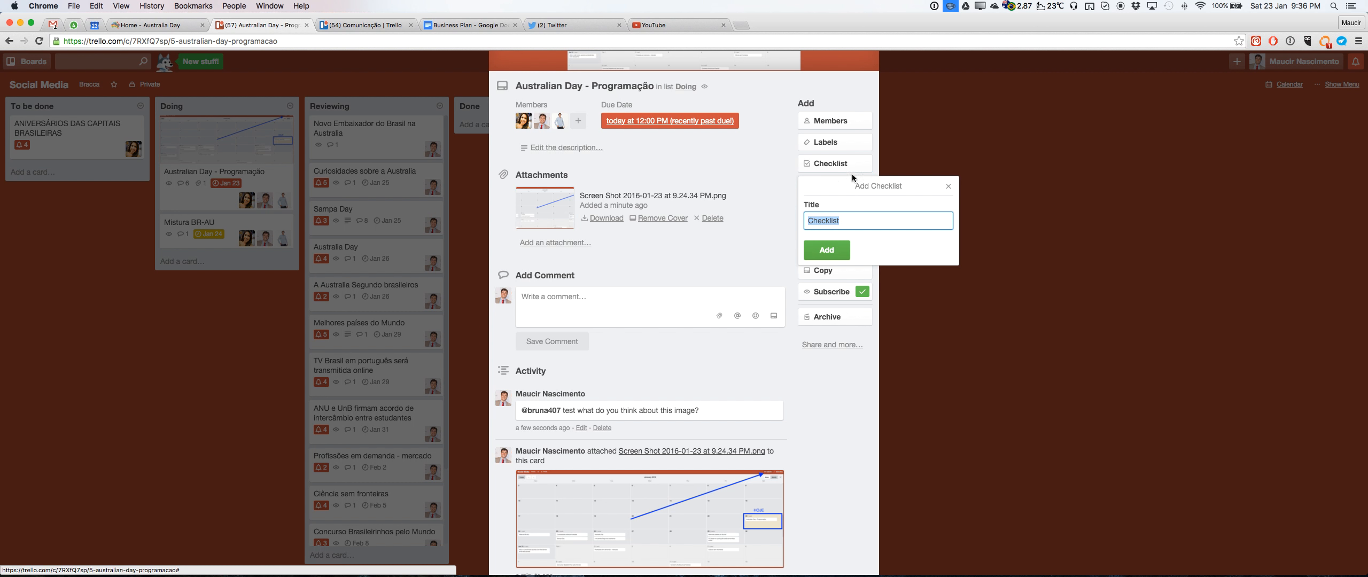
{"action": "left_click", "coordinate": [837, 250]}
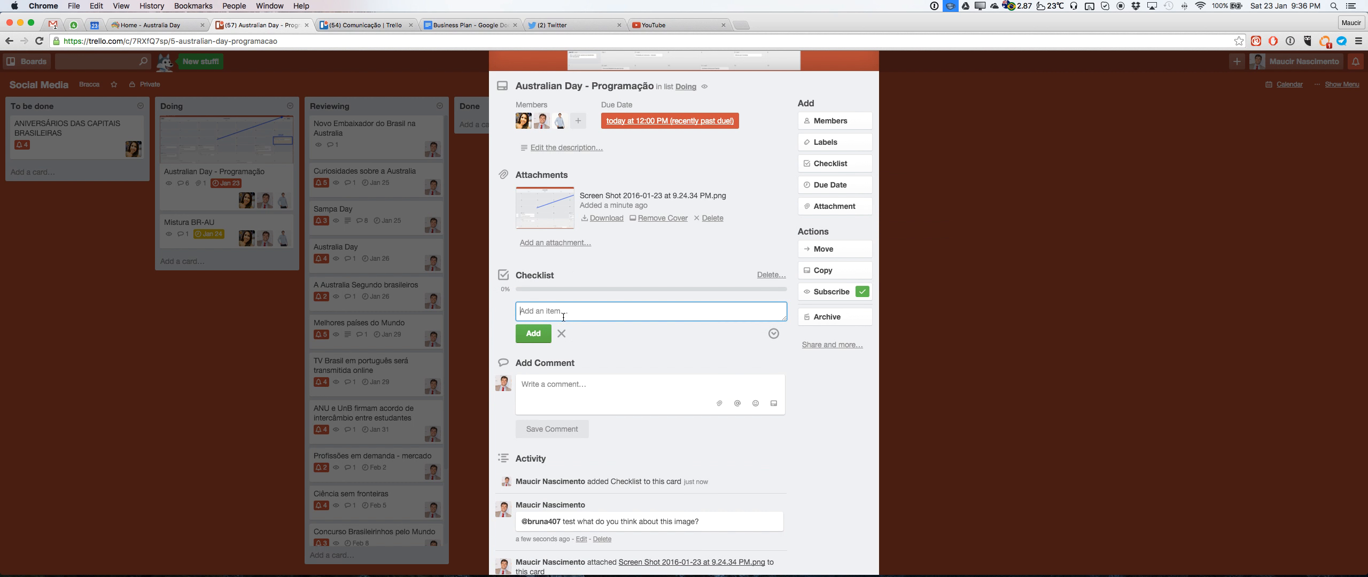
{"action": "left_click", "coordinate": [545, 273]}
{"action": "type", "text": "Post Creatin"}
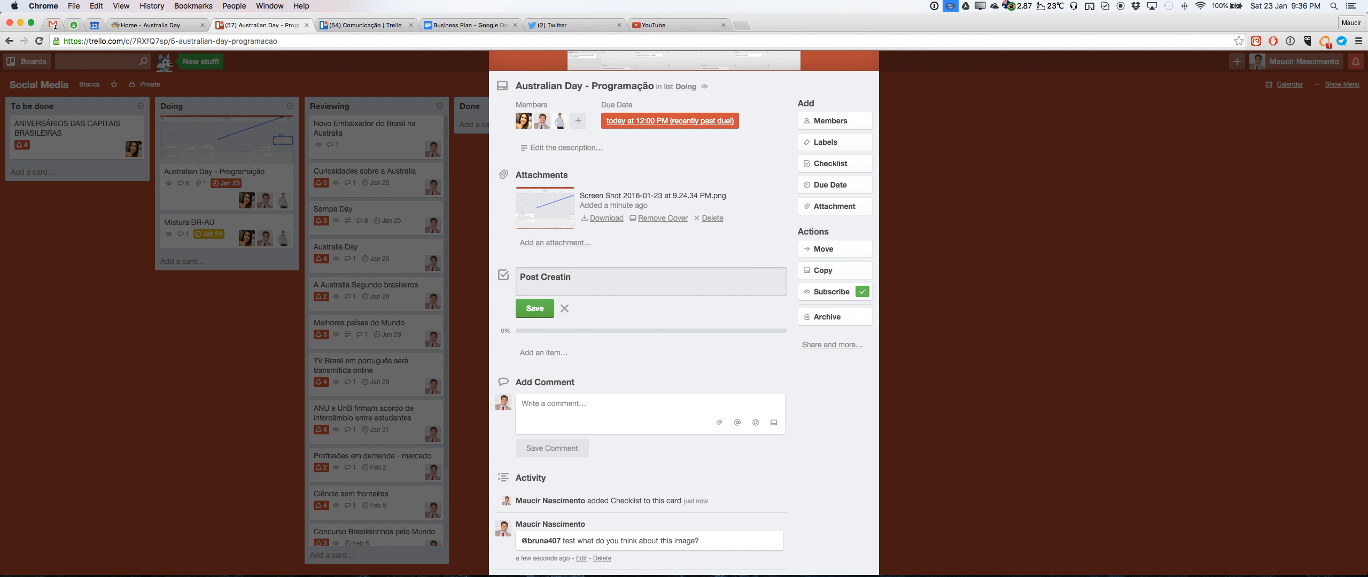
{"action": "type", "text": "gon"}
{"action": "key", "text": "Return"}
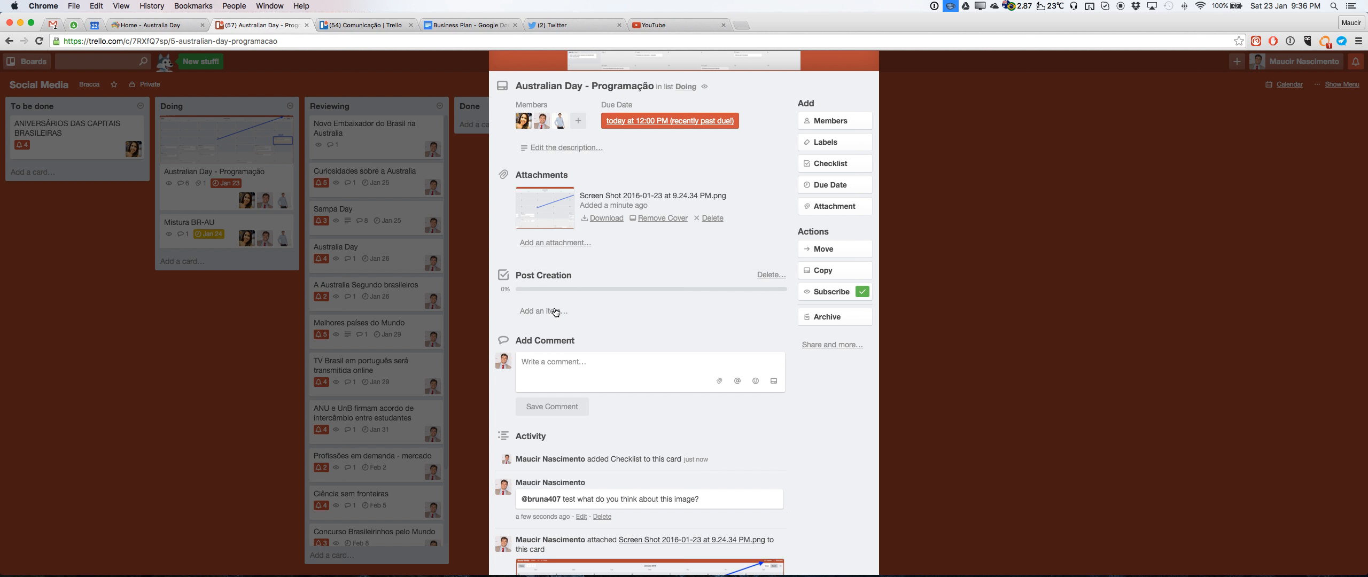
Step: Add "Find Person to interview" as the first item of the Post Creation checklist
{"action": "type", "text": "Inf"}
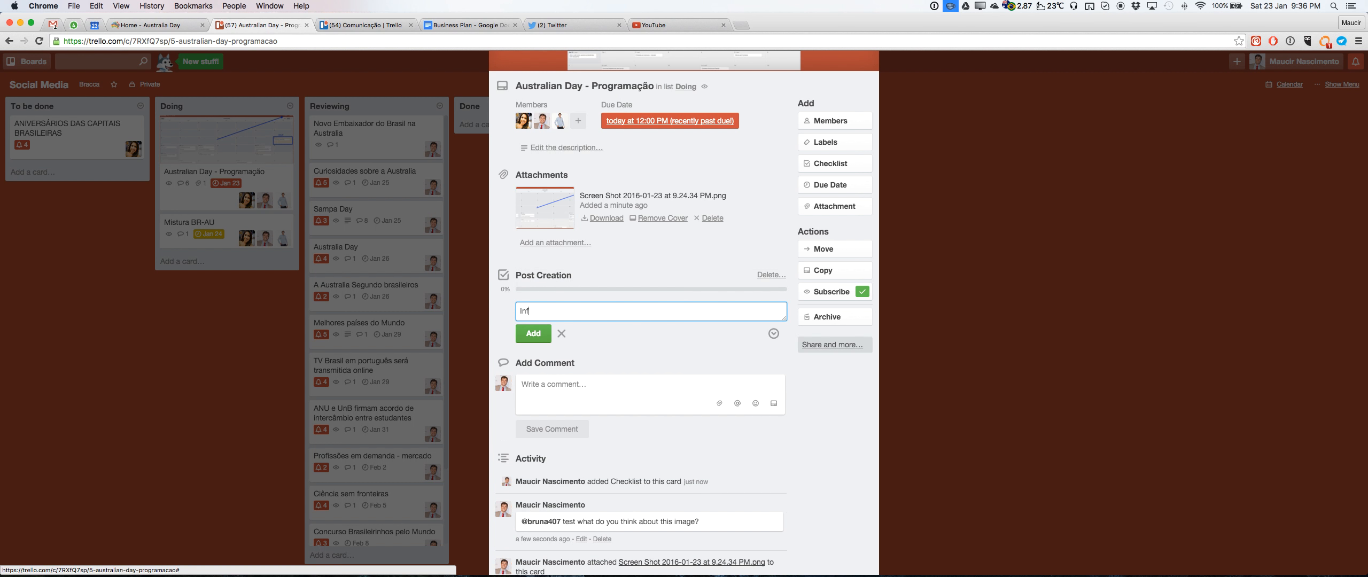
{"action": "key", "text": "BackSpace"}
{"action": "key", "text": "BackSpace"}
{"action": "type", "text": "Find Pe"}
{"action": "type", "text": "rson to"}
{"action": "type", "text": " intr"}
{"action": "key", "text": "BackSpace"}
{"action": "key", "text": "BackSpace"}
{"action": "key", "text": "BackSpace"}
{"action": "type", "text": "terview"}
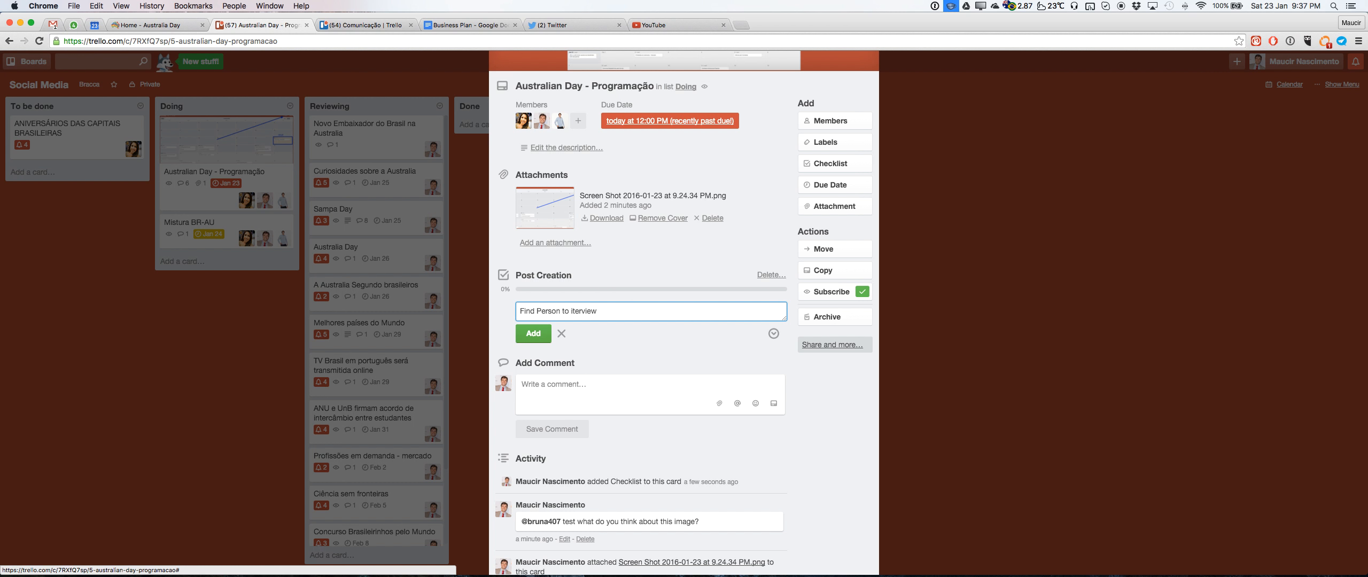
{"action": "key", "text": "Left"}
{"action": "key", "text": "Left"}
{"action": "key", "text": "Left"}
{"action": "key", "text": "Left"}
{"action": "key", "text": "Left"}
{"action": "key", "text": "Left"}
{"action": "key", "text": "Left"}
{"action": "type", "text": "n"}
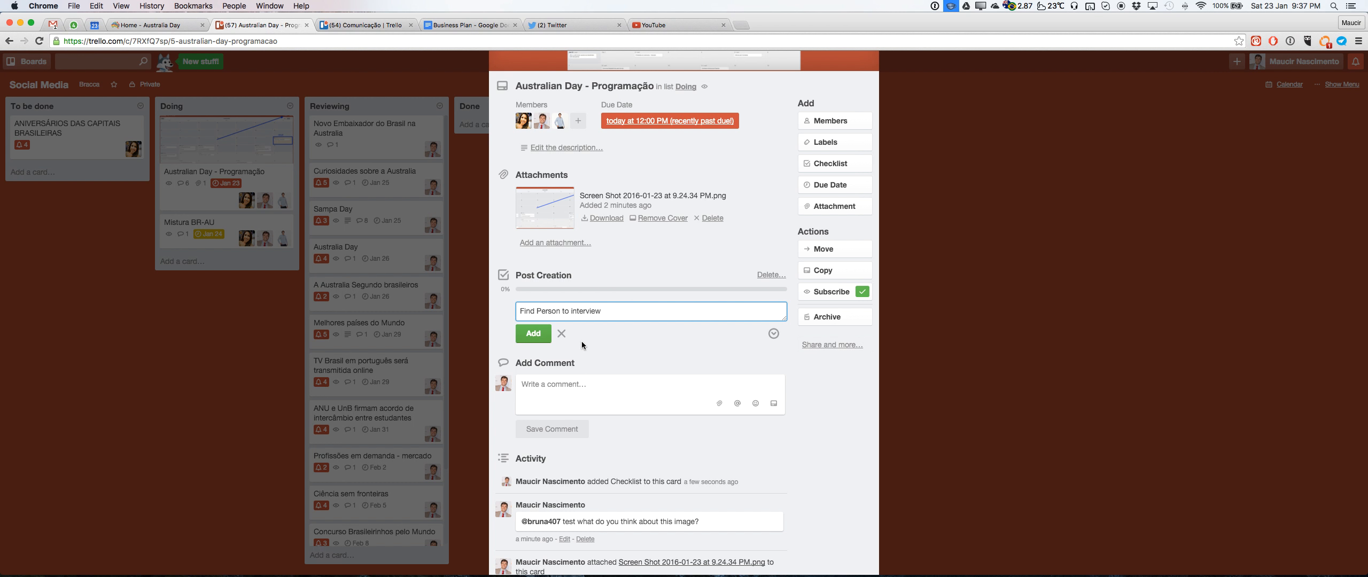
{"action": "key", "text": "Return"}
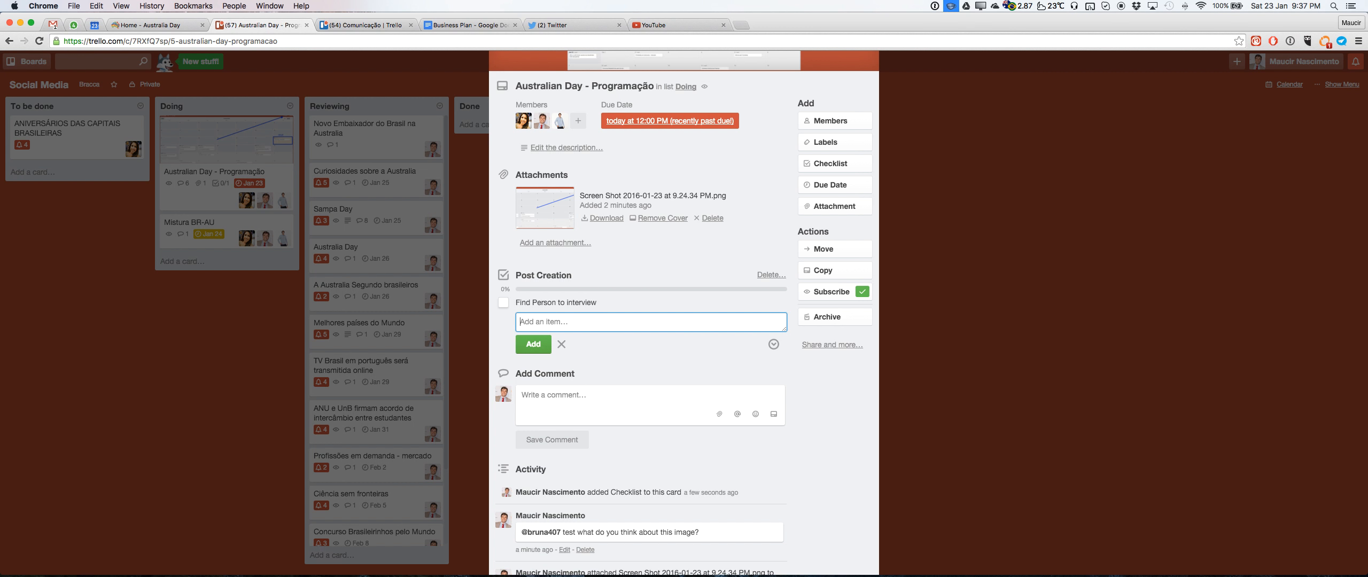
Step: Add the items "Get the equipment", "Interview the person" and "Publish video" to the Post Creation checklist
{"action": "type", "text": "Get the equipment"}
{"action": "key", "text": "Return"}
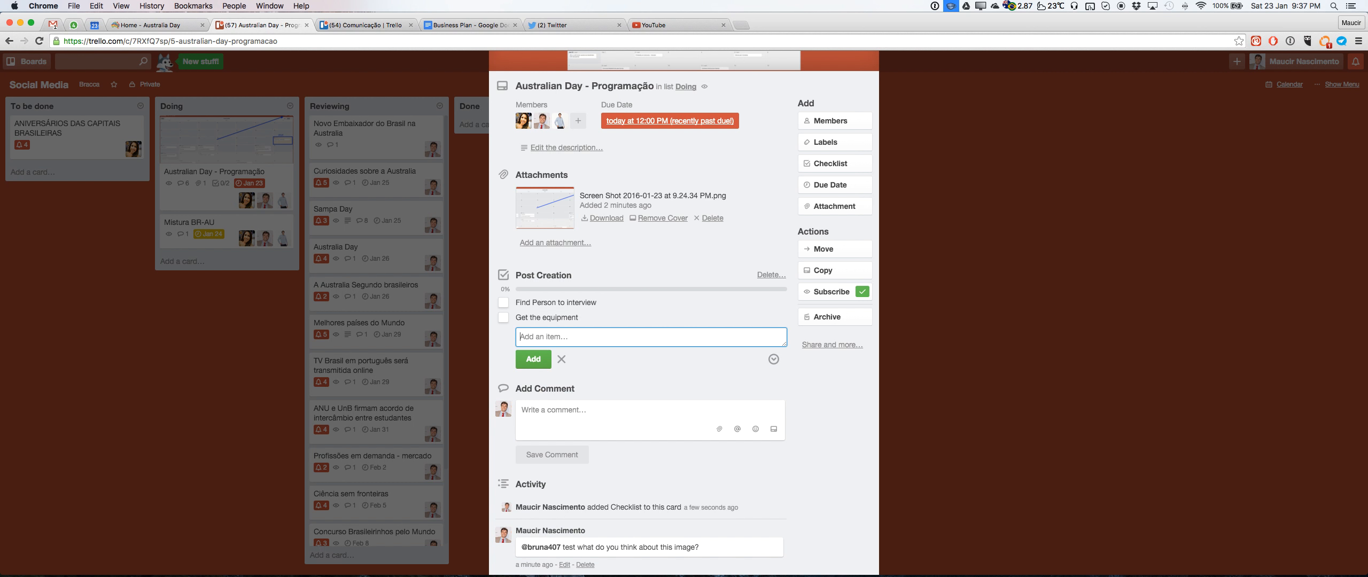
{"action": "type", "text": "Inter"}
{"action": "type", "text": "te"}
{"action": "type", "text": "view the pers"}
{"action": "type", "text": "on"}
{"action": "key", "text": "Return"}
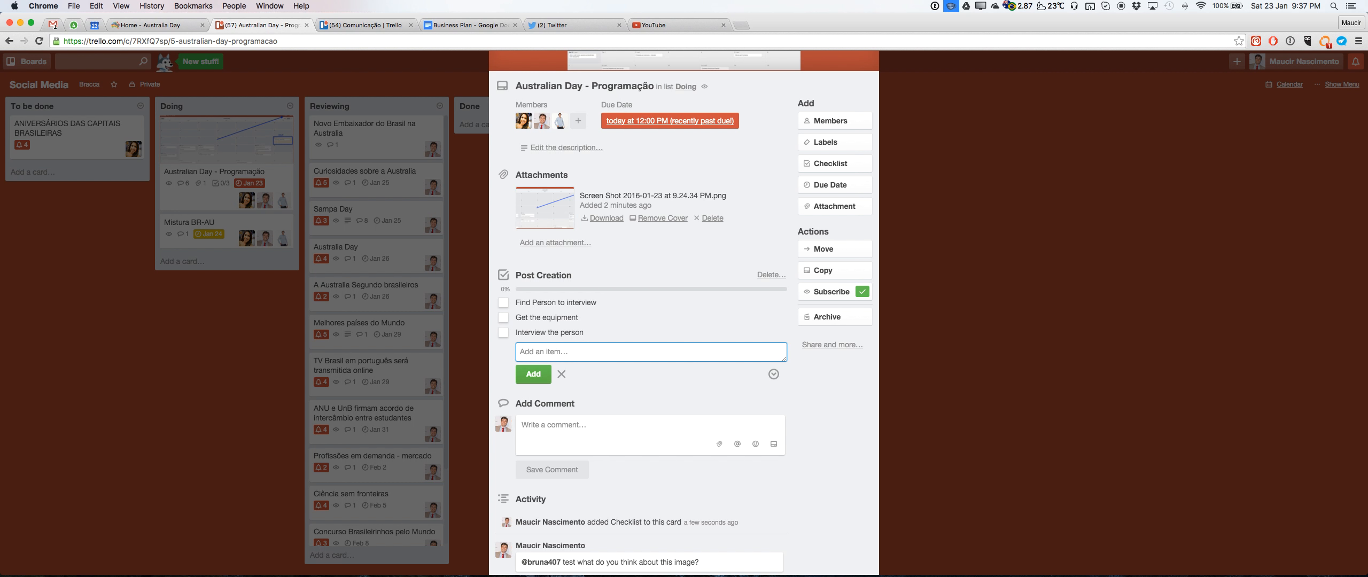
{"action": "type", "text": "Publish video"}
{"action": "key", "text": "Return"}
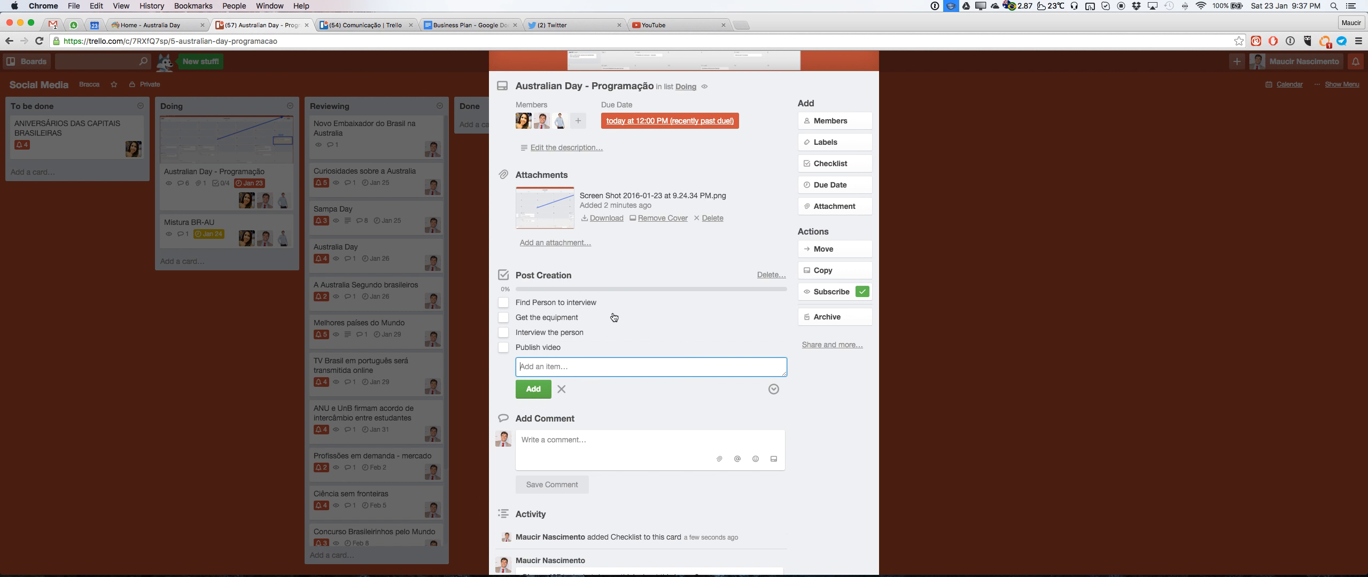
Step: Mark all four Post Creation checklist items as complete and close the card
{"action": "left_click", "coordinate": [503, 303]}
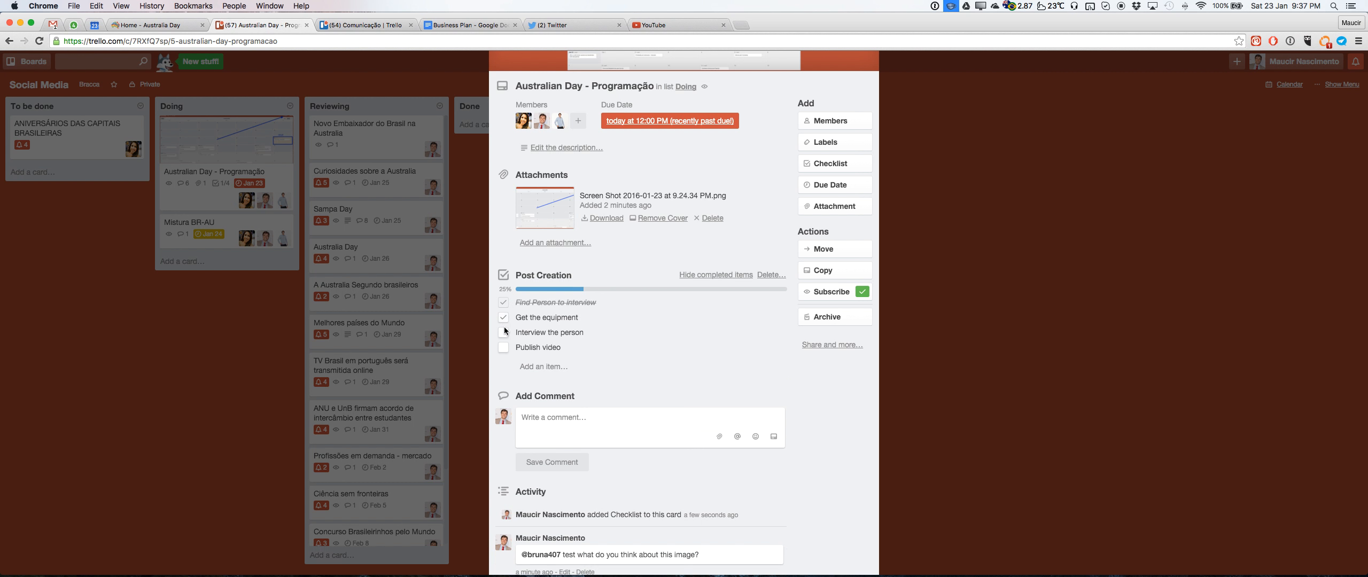
{"action": "left_click", "coordinate": [504, 331]}
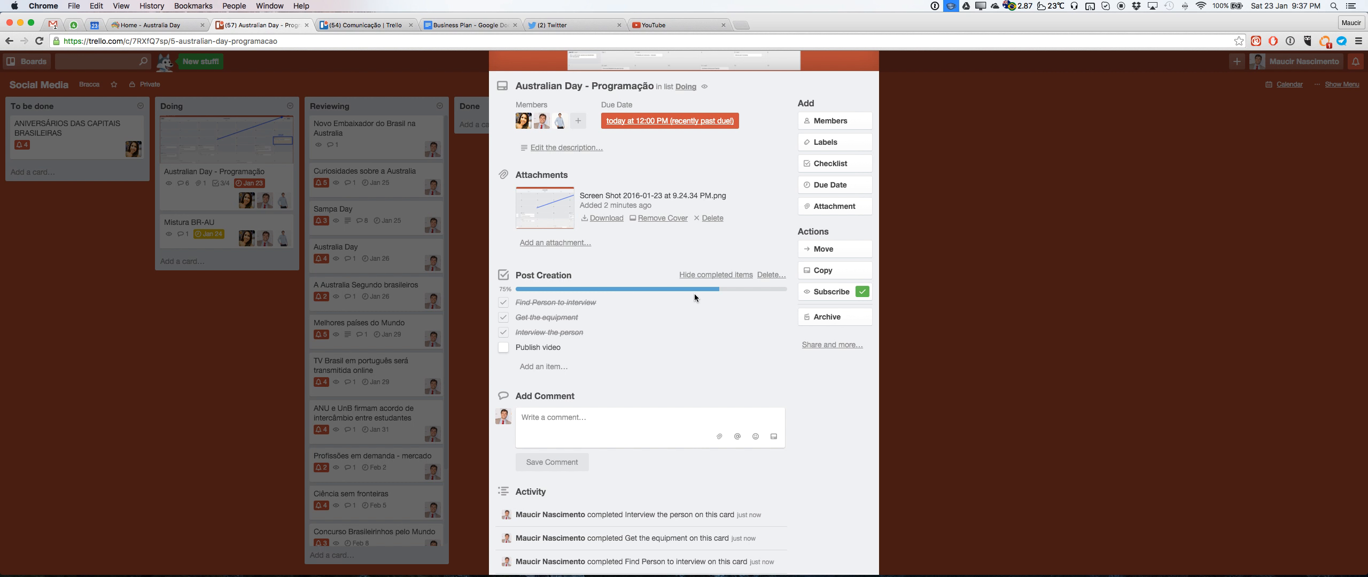
{"action": "left_click", "coordinate": [503, 348]}
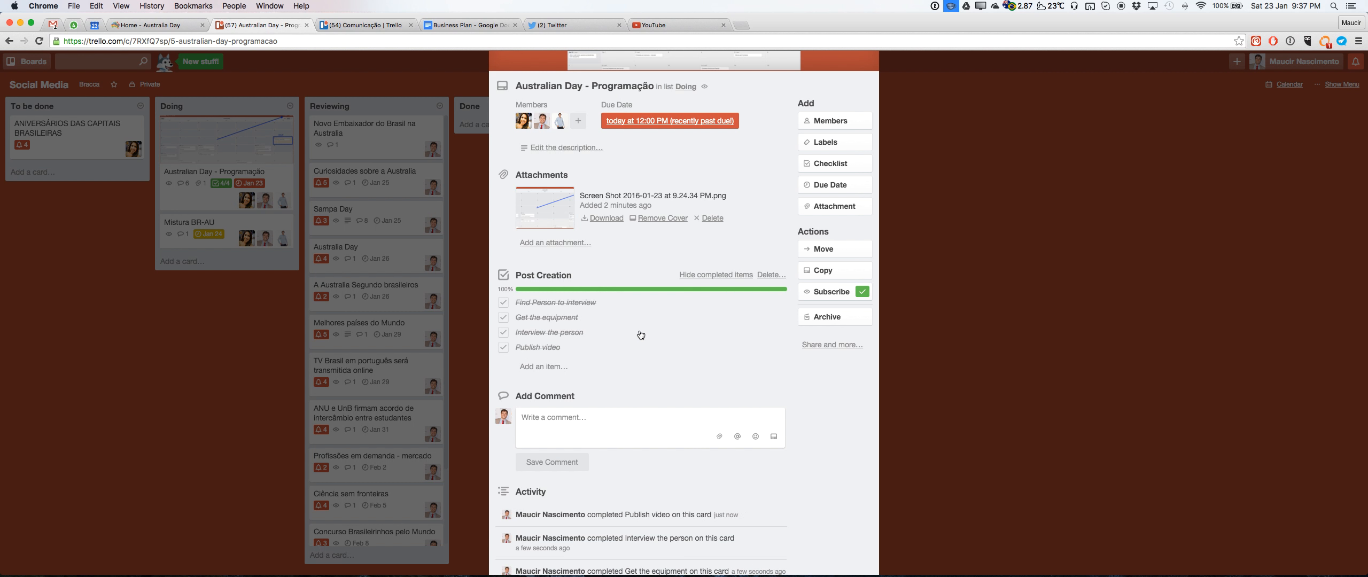
{"action": "scroll", "coordinate": [649, 326], "scroll_direction": "up", "scroll_amount": 3}
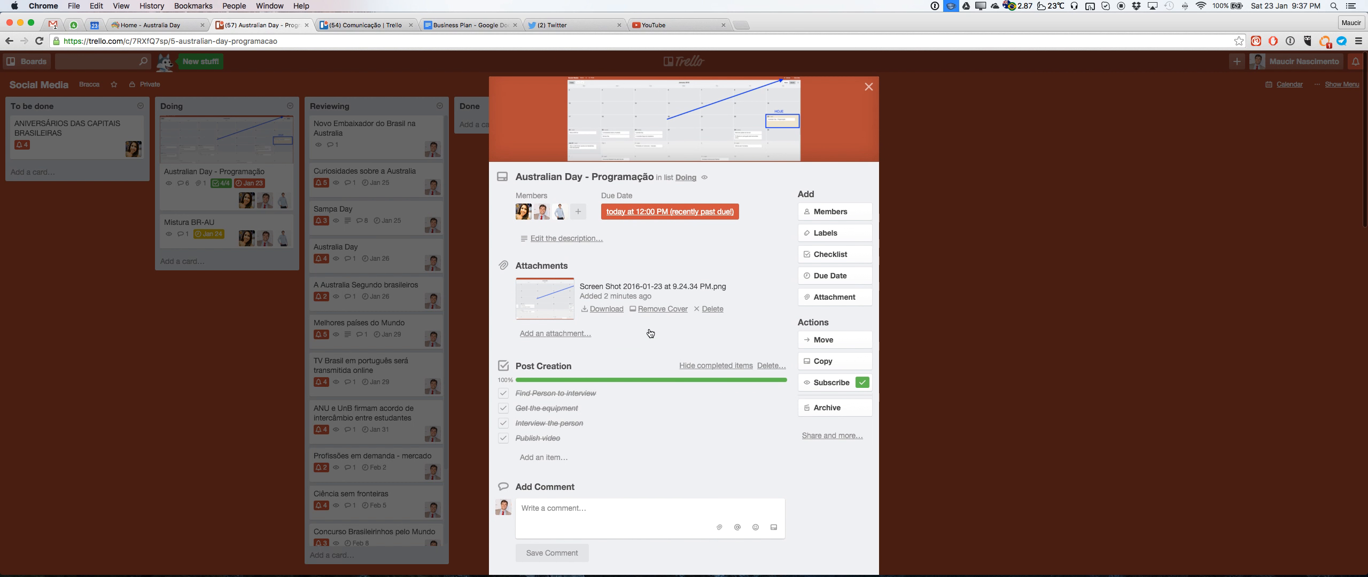
{"action": "left_click", "coordinate": [868, 87]}
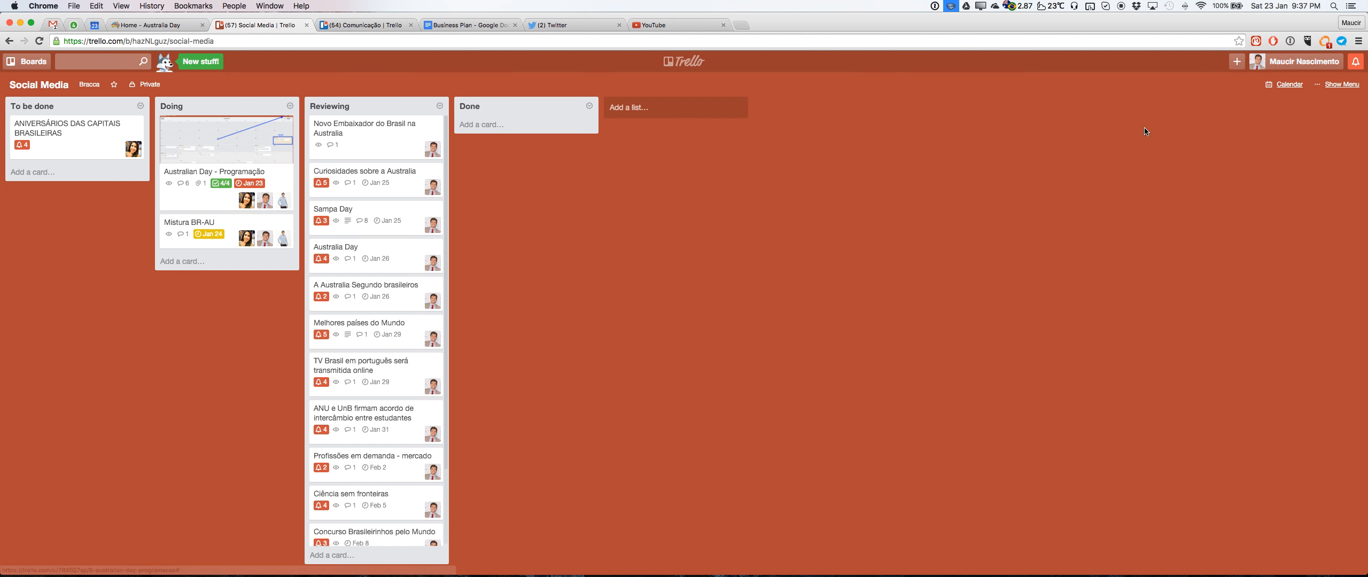